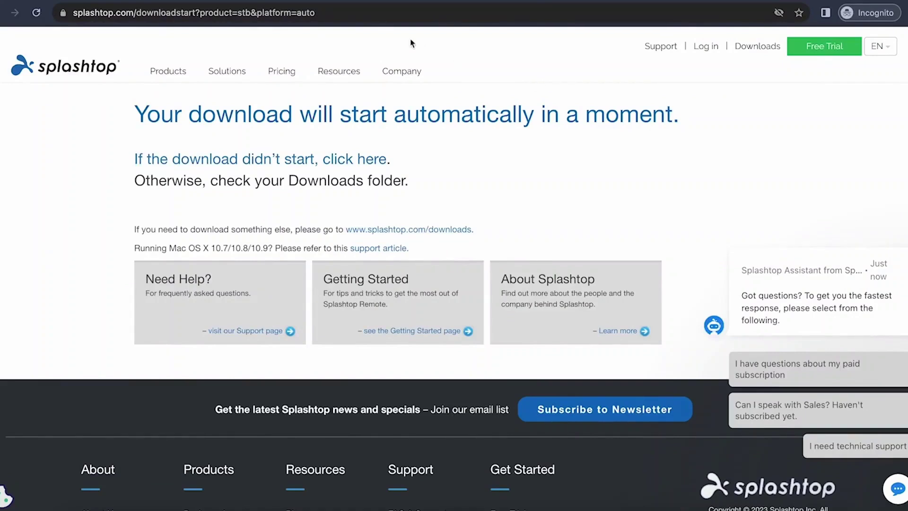
Step: Restart the Splashtop Business .dmg download manually with the 'click here' link
{"action": "left_click", "coordinate": [324, 157]}
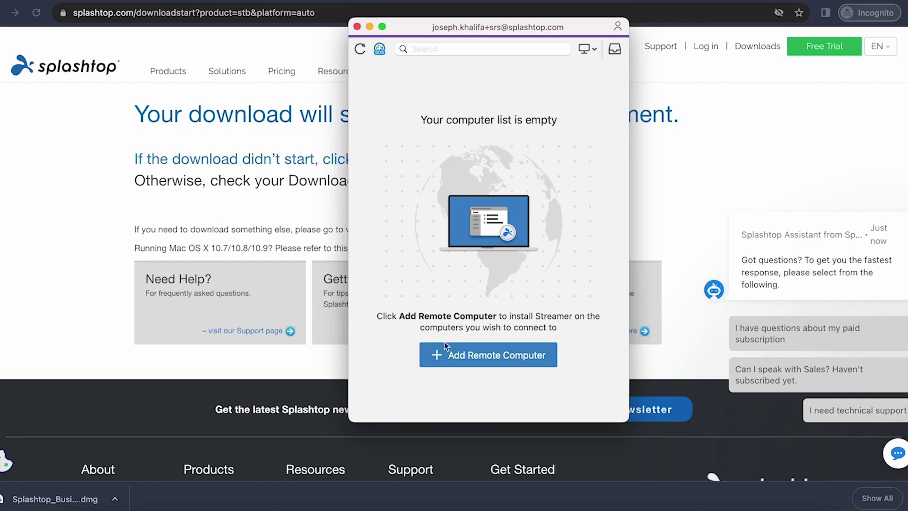
Step: Copy the Streamer download link from the Add Remote Computer screen
{"action": "left_click", "coordinate": [444, 354]}
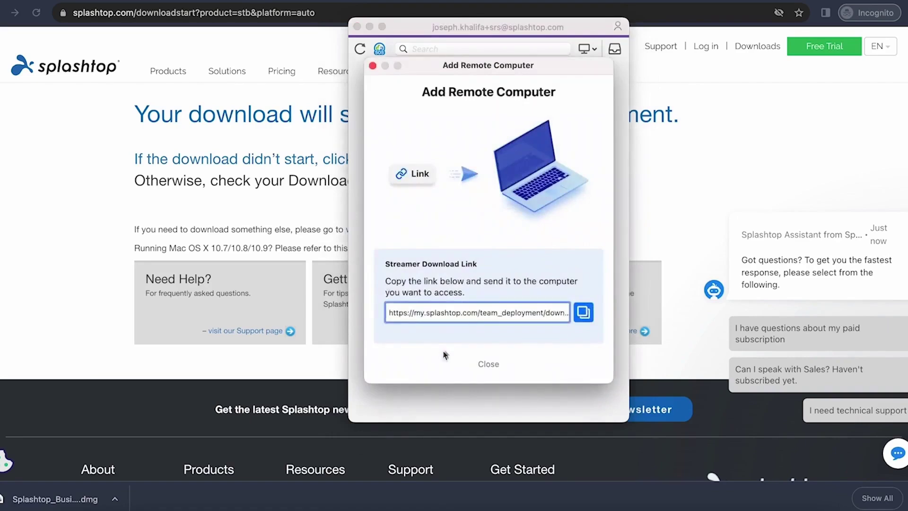
{"action": "left_click", "coordinate": [585, 313]}
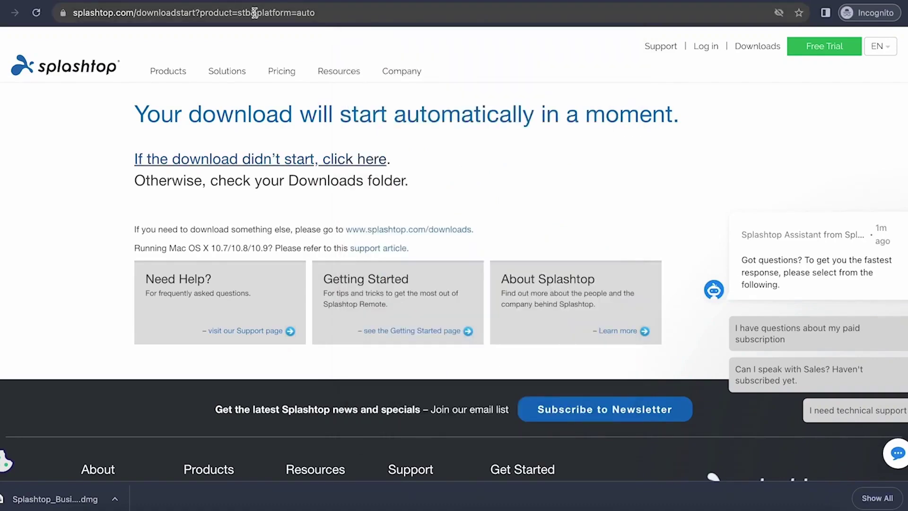
Step: Go to my.splashtop.com and open the Add Computer deployment package page
{"action": "left_click", "coordinate": [255, 12]}
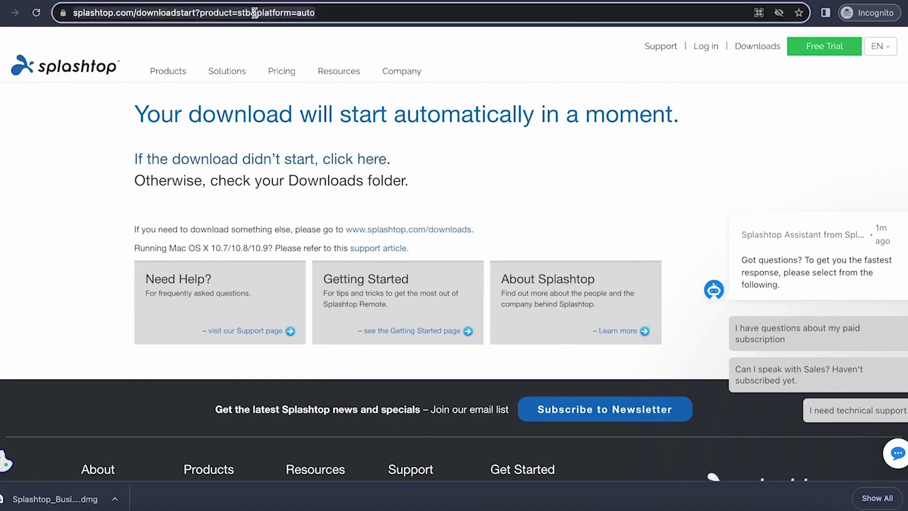
{"action": "type", "text": "my.splashtop.com"}
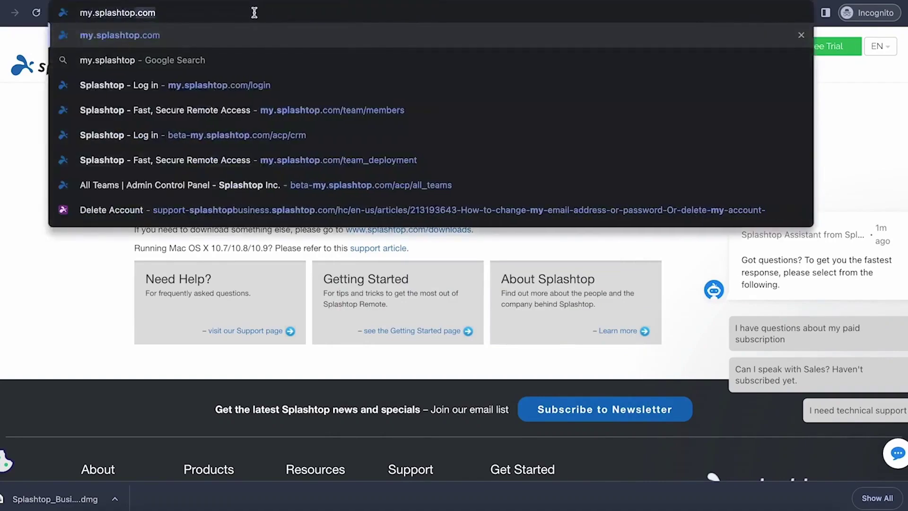
{"action": "key", "text": "Return"}
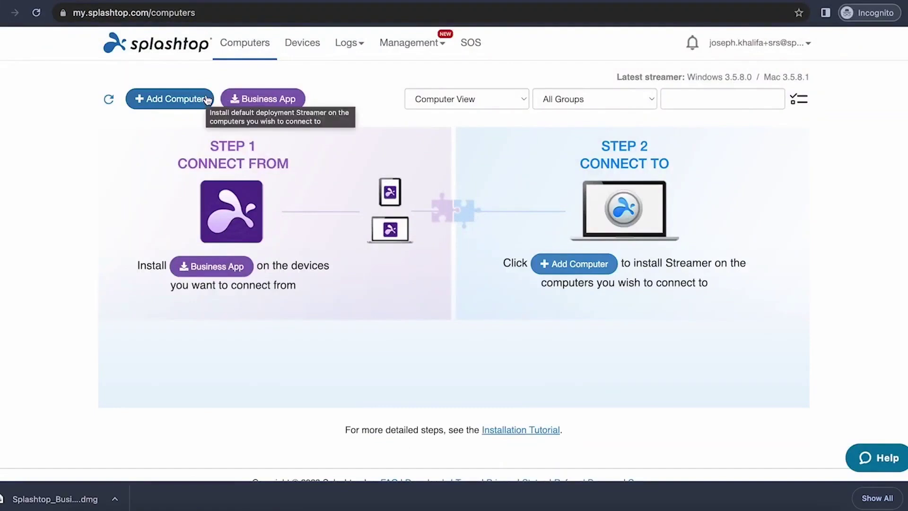
{"action": "left_click", "coordinate": [207, 99]}
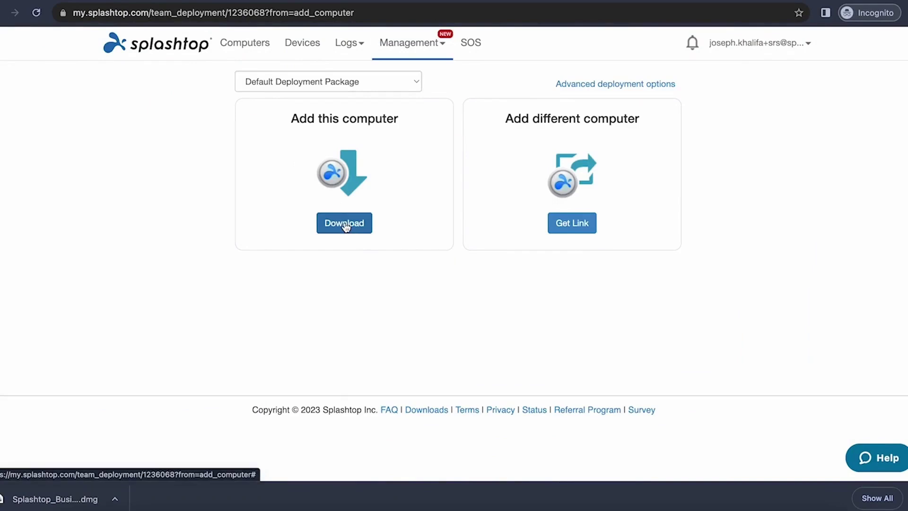
Step: Get a shareable Streamer link for adding a different computer to the team
{"action": "left_click", "coordinate": [588, 228]}
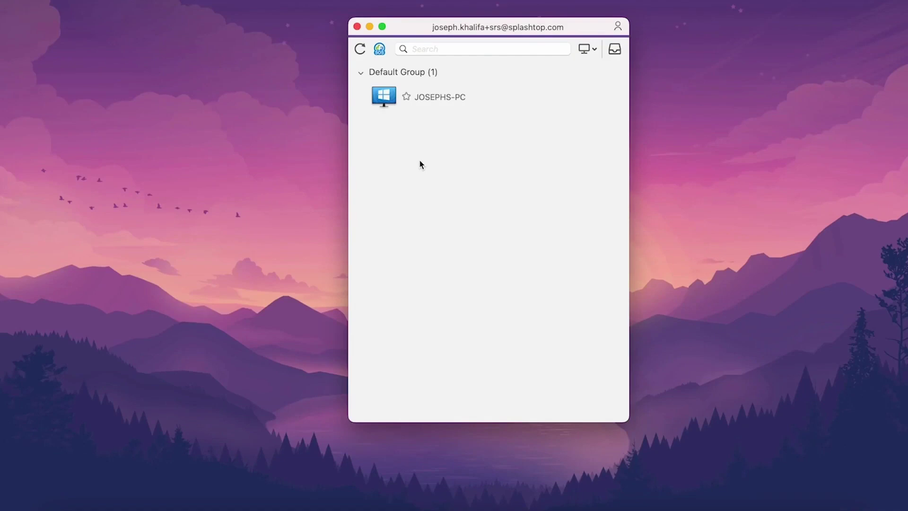
Step: Connect to JOSEPHS-PC from the computer list
{"action": "left_click", "coordinate": [448, 102]}
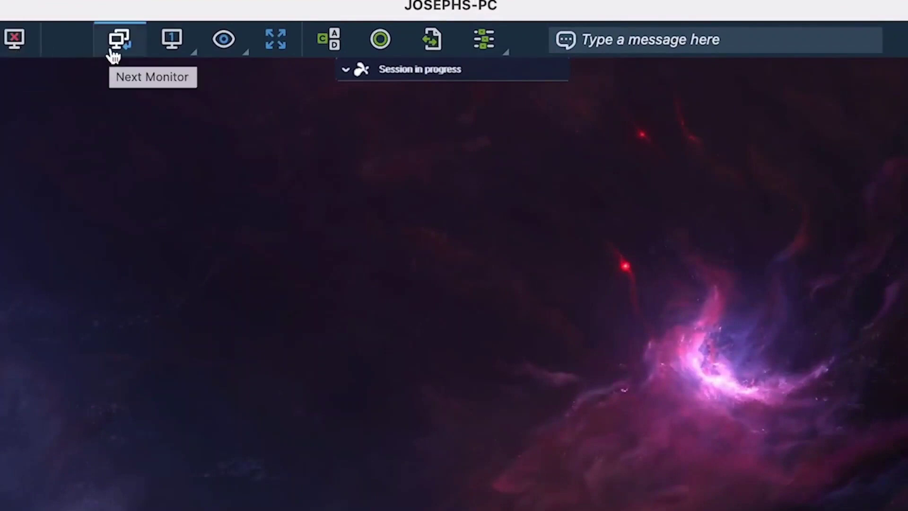
Step: Try the monitor list, view options, full screen and Ctrl-Alt-Del toolbar buttons
{"action": "left_click", "coordinate": [168, 47]}
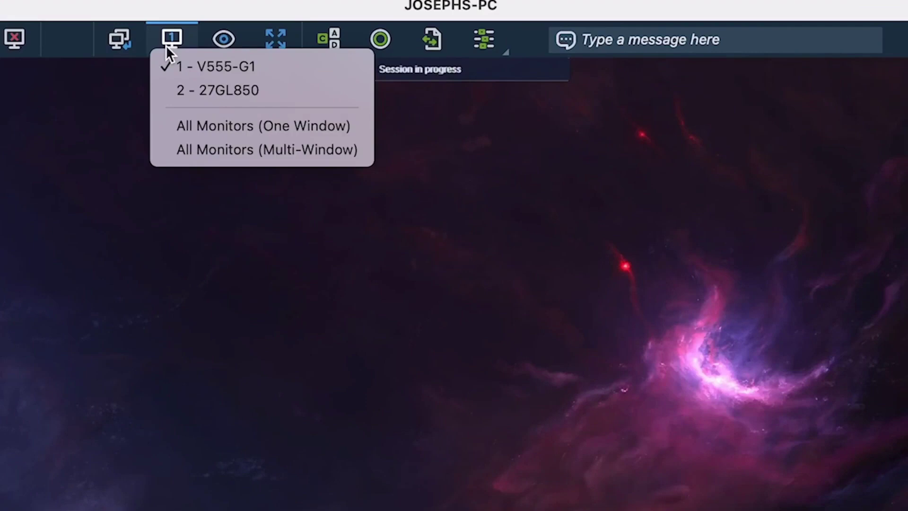
{"action": "left_click", "coordinate": [166, 46]}
{"action": "left_click", "coordinate": [222, 41]}
{"action": "left_click", "coordinate": [221, 42]}
{"action": "left_click", "coordinate": [269, 53]}
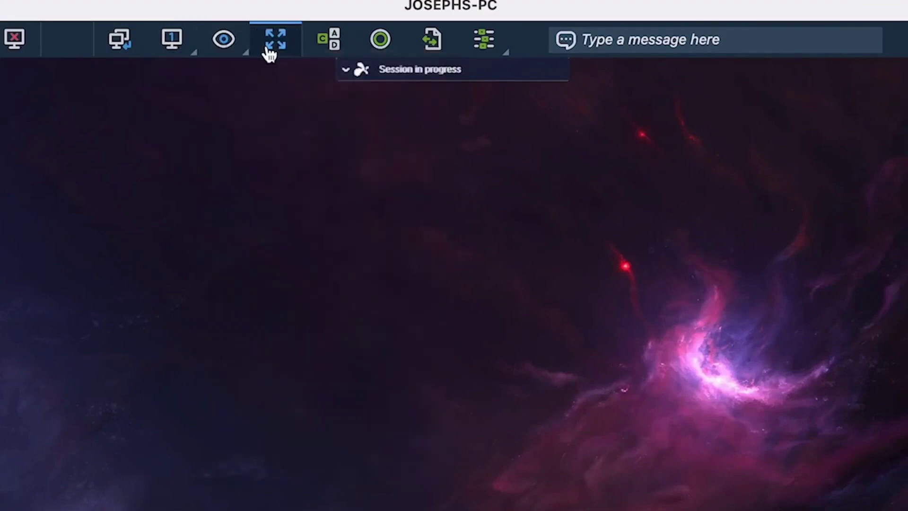
{"action": "left_click", "coordinate": [272, 13]}
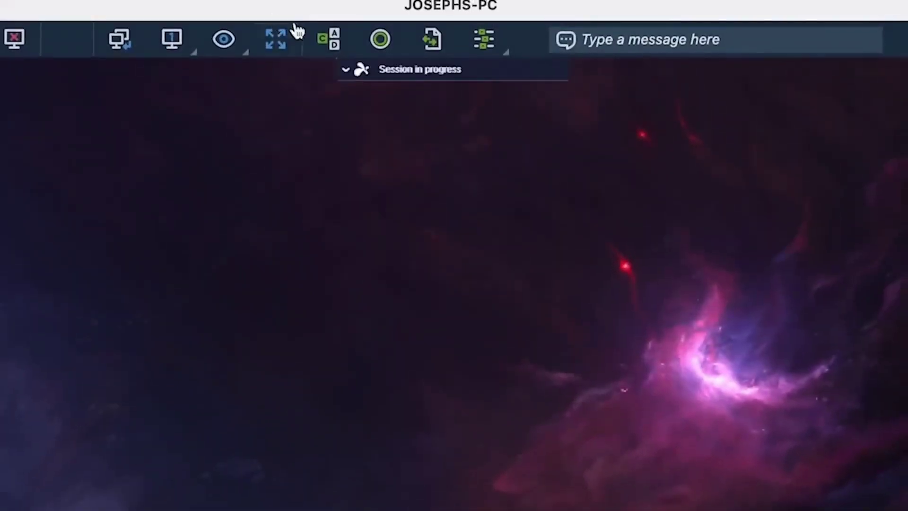
{"action": "left_click", "coordinate": [316, 43]}
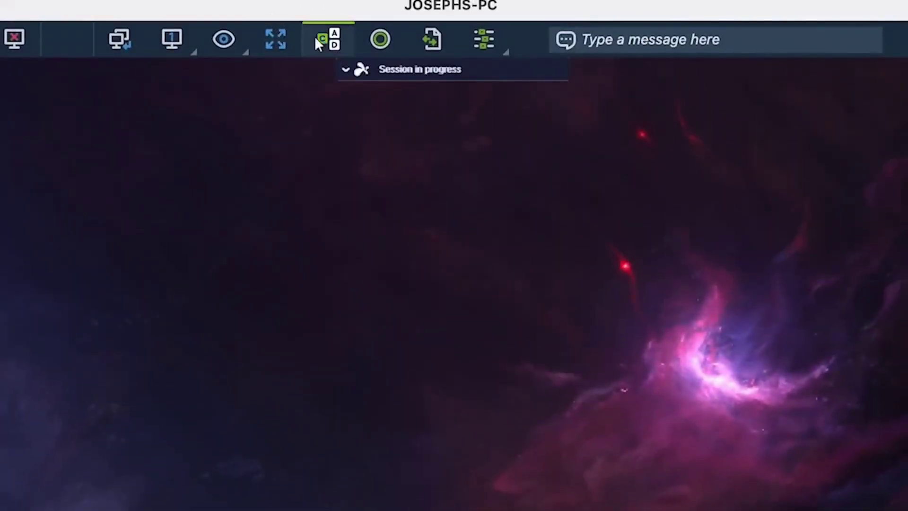
{"action": "key", "text": "Escape"}
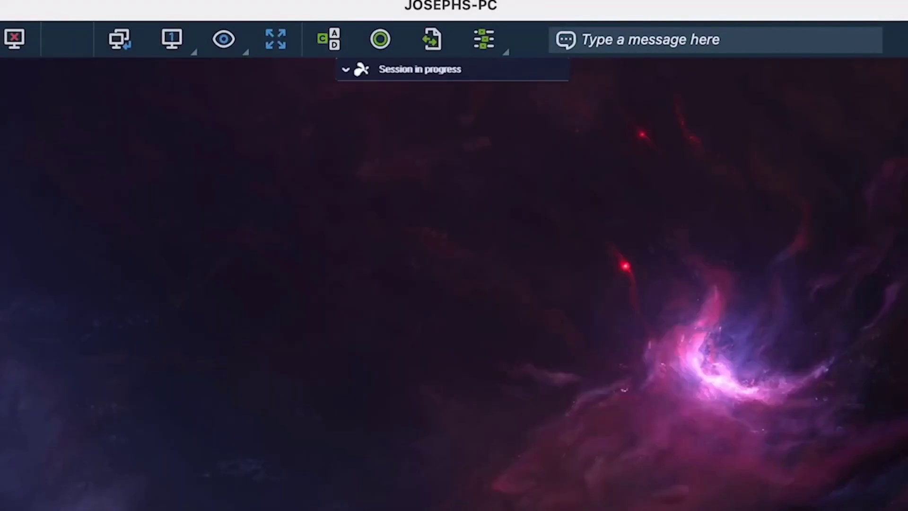
Step: Start recording the session and check the file transfer and session actions tools
{"action": "left_click", "coordinate": [380, 39]}
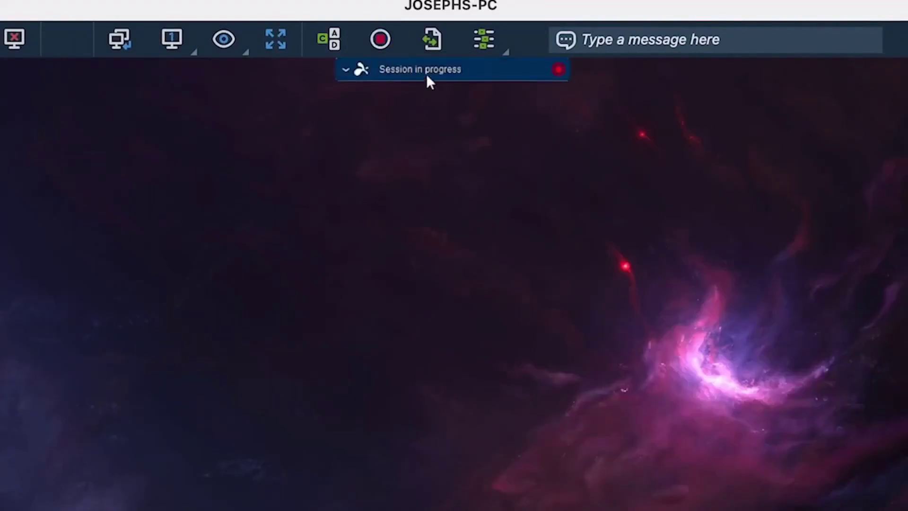
{"action": "left_click", "coordinate": [432, 39]}
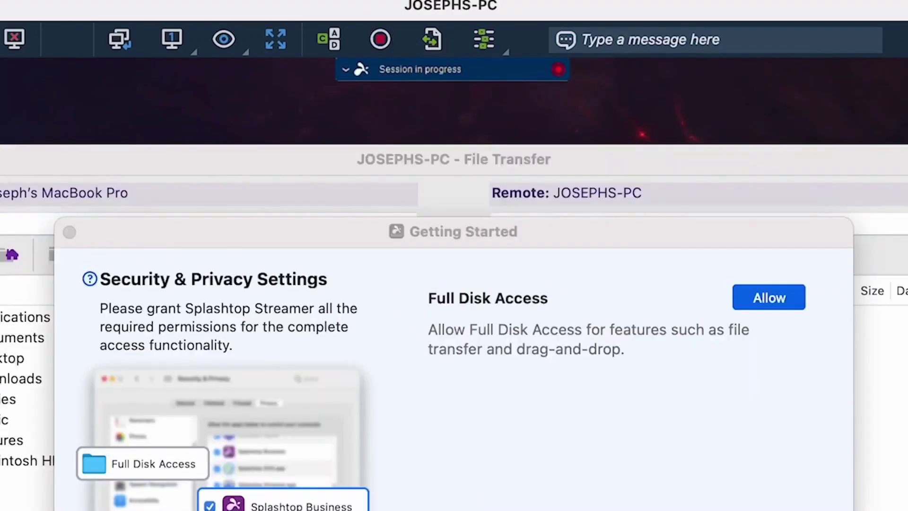
{"action": "key", "text": "Escape"}
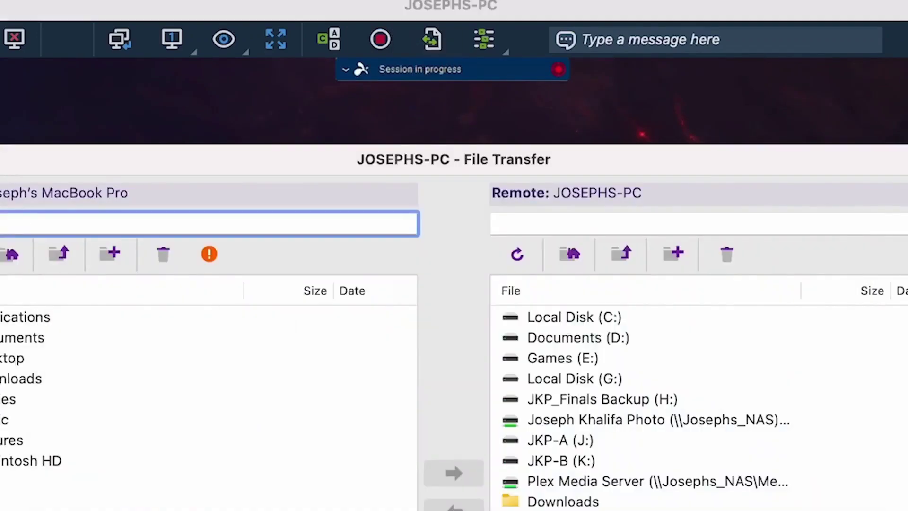
{"action": "key", "text": "super+w"}
{"action": "left_click", "coordinate": [491, 46]}
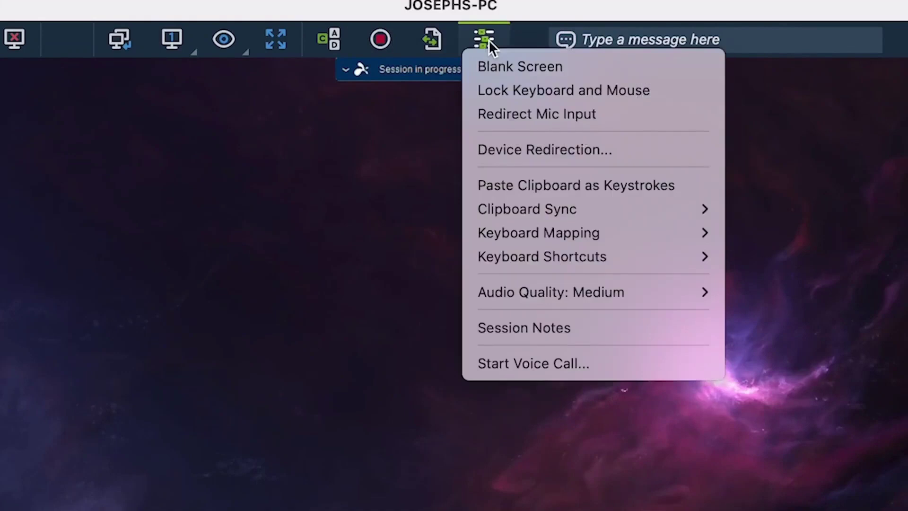
{"action": "left_click", "coordinate": [489, 39]}
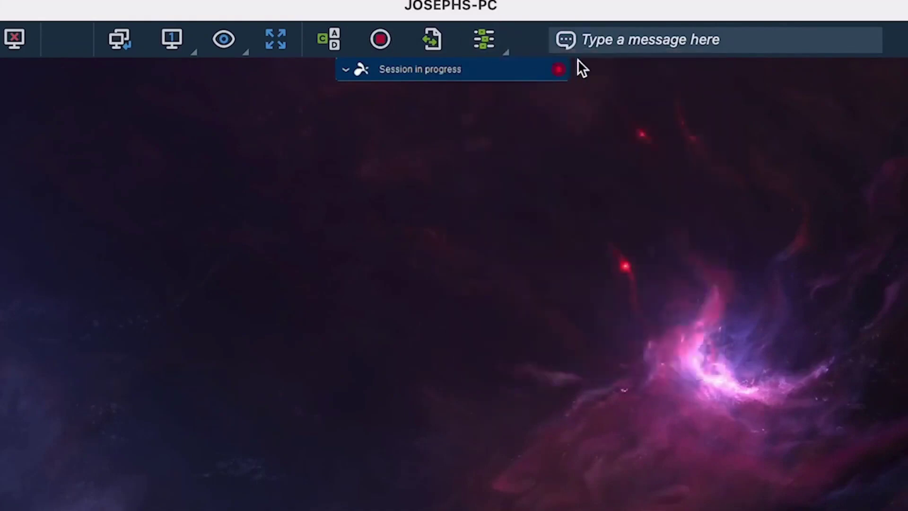
Step: Send the remote user a 'Hello' chat message
{"action": "left_click", "coordinate": [607, 41]}
{"action": "type", "text": "Hello"}
{"action": "key", "text": "Return"}
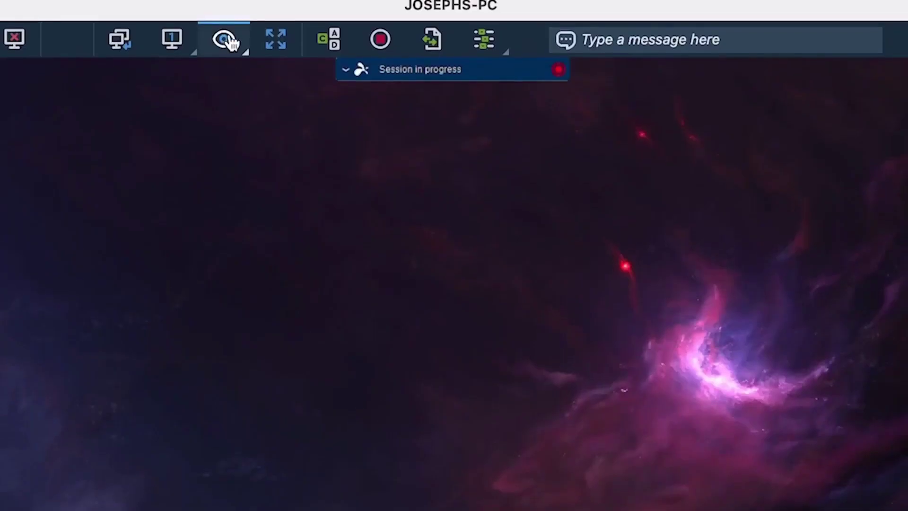
Step: Review the view and quality options, then blank JOSEPHS-PC's screen from session actions
{"action": "left_click", "coordinate": [232, 43]}
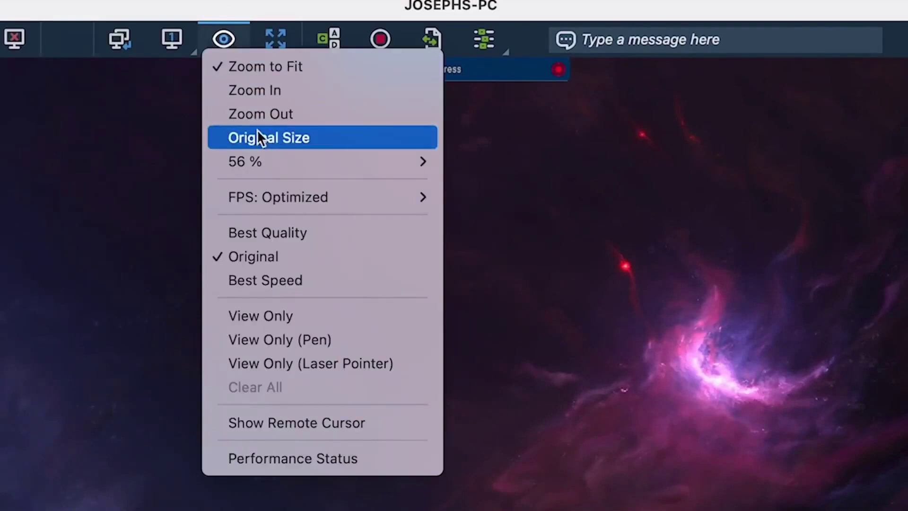
{"action": "mouse_move", "coordinate": [258, 196]}
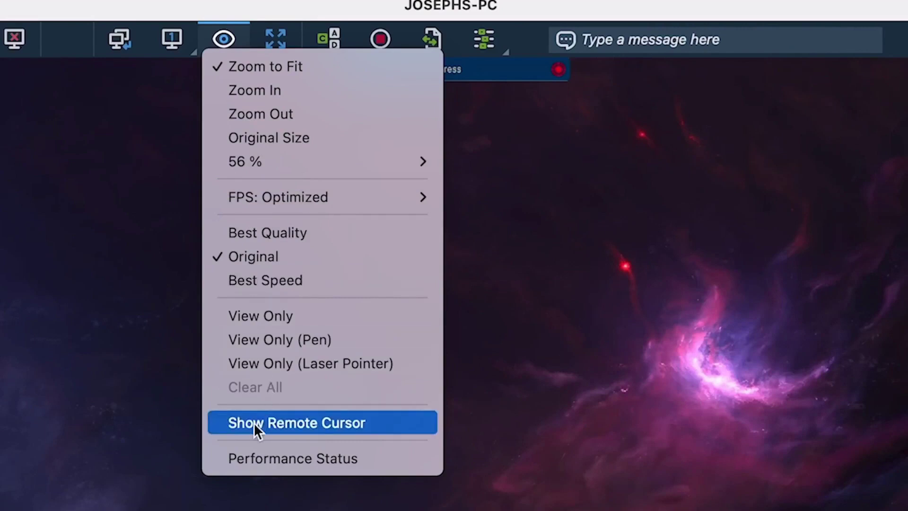
{"action": "left_click", "coordinate": [222, 40]}
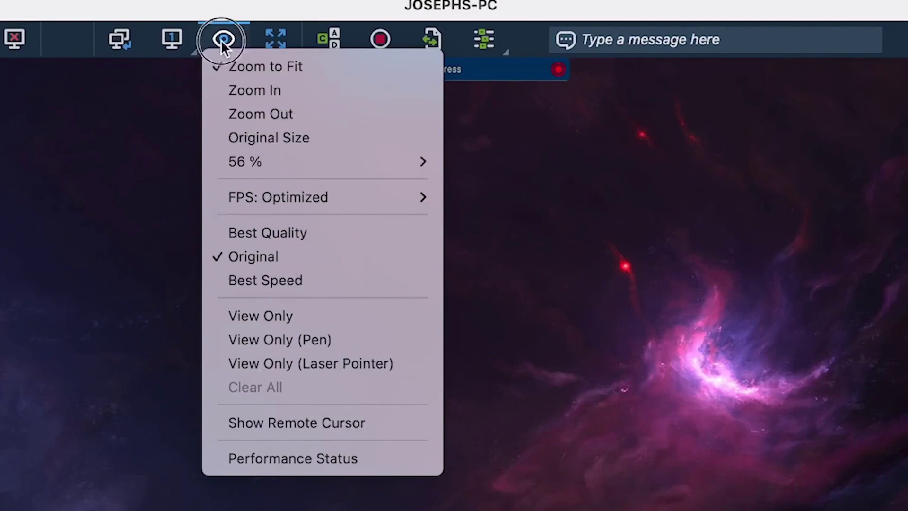
{"action": "left_click", "coordinate": [494, 43]}
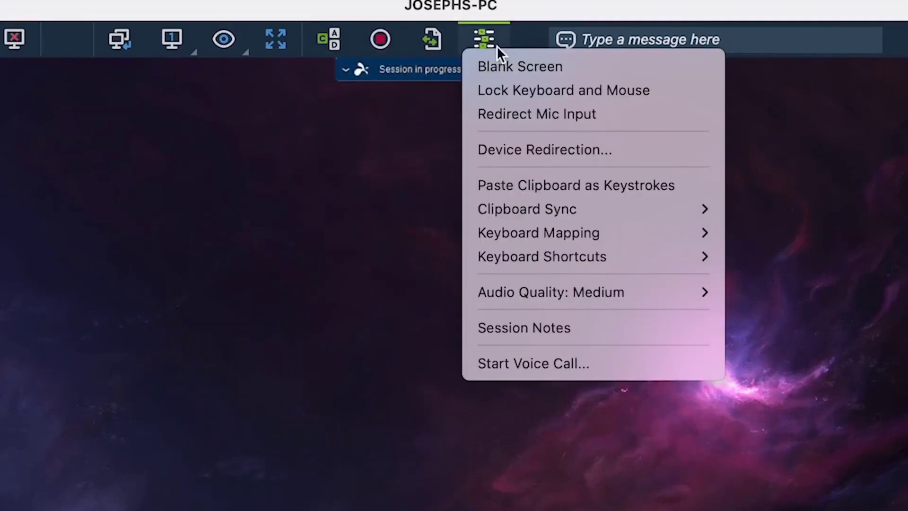
{"action": "left_click", "coordinate": [510, 76]}
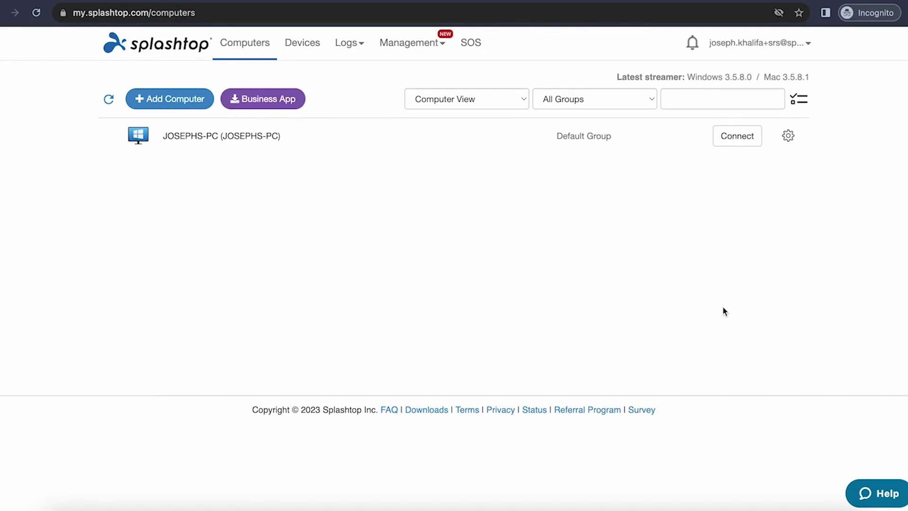
{"action": "left_click", "coordinate": [416, 41]}
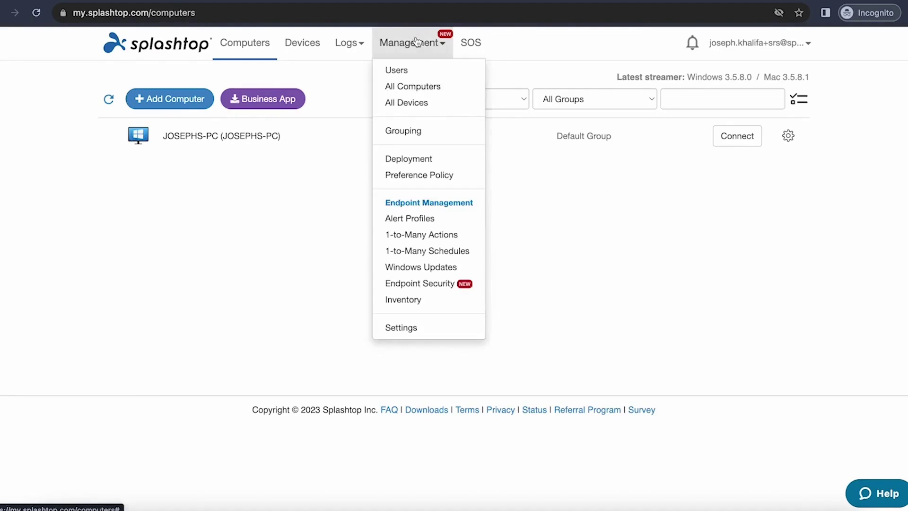
{"action": "left_click", "coordinate": [413, 72]}
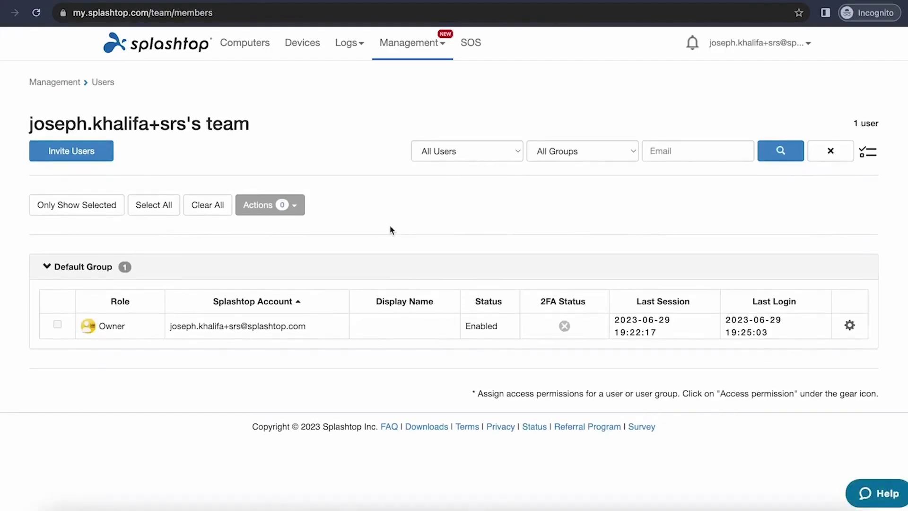
{"action": "left_click", "coordinate": [850, 325]}
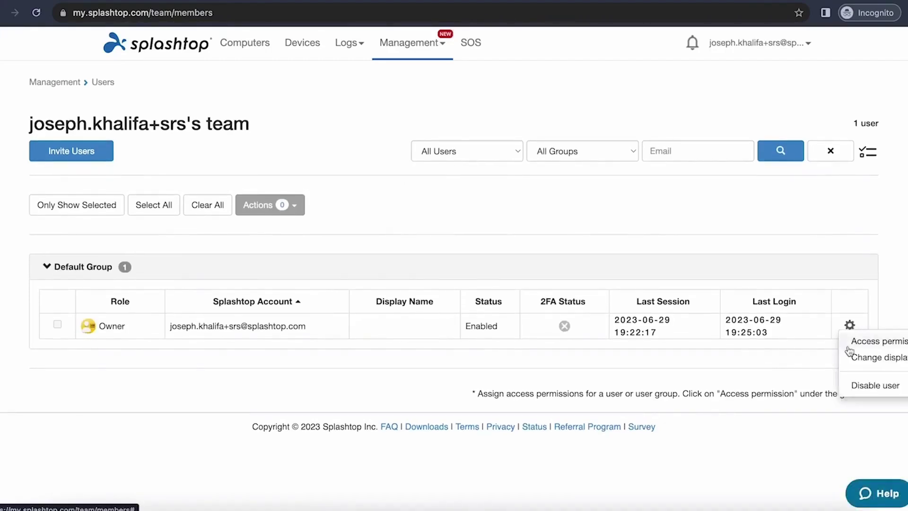
{"action": "left_click", "coordinate": [849, 350]}
{"action": "left_click", "coordinate": [338, 170]}
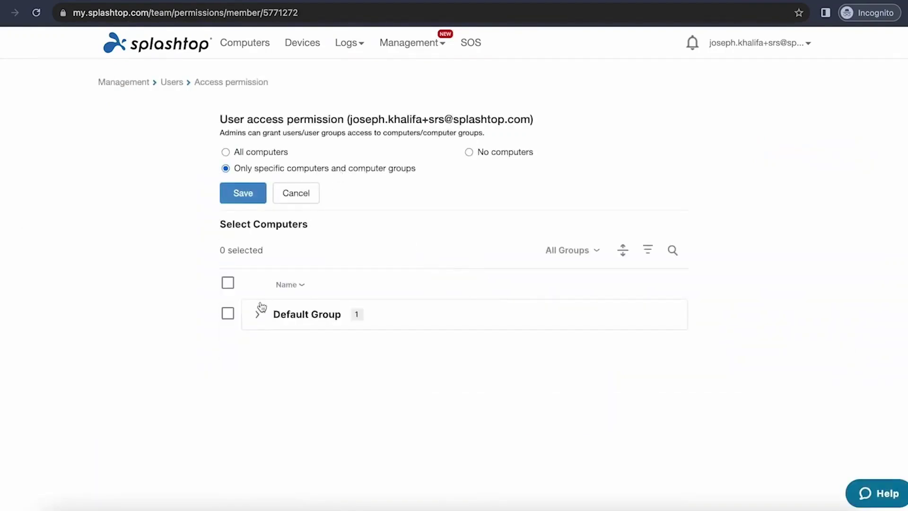
{"action": "left_click", "coordinate": [259, 316]}
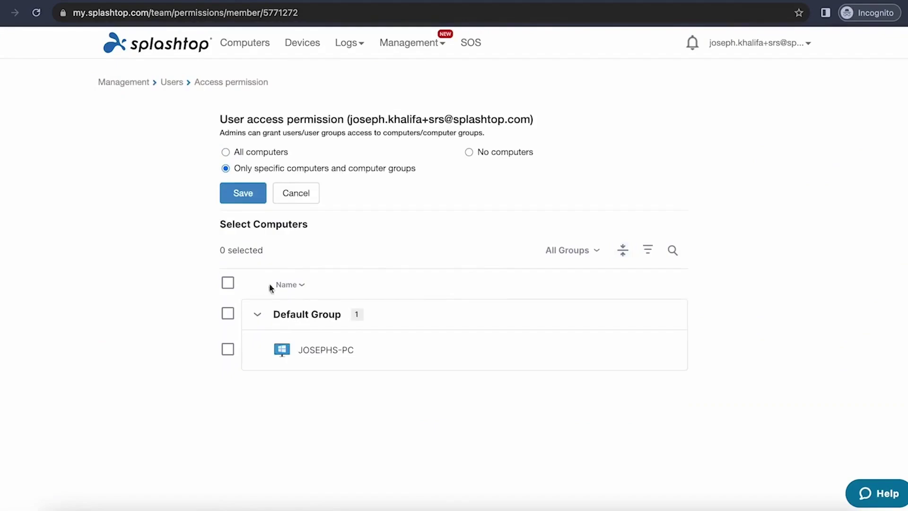
{"action": "left_click", "coordinate": [298, 194]}
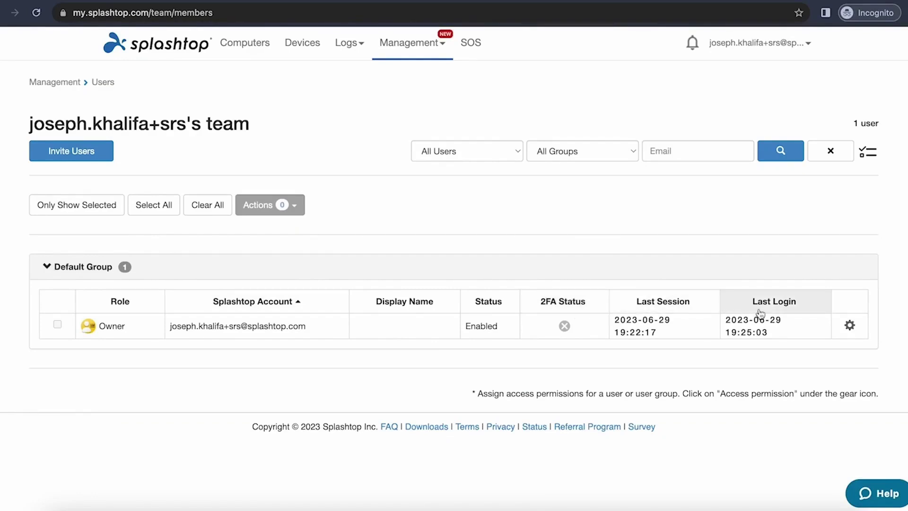
Step: Invite a new user by e-mail as a Member of Default Group
{"action": "left_click", "coordinate": [102, 159]}
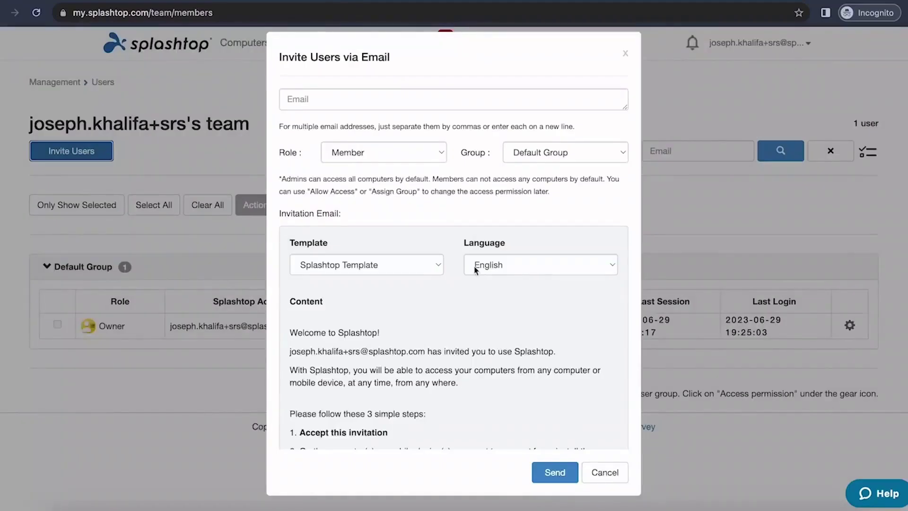
{"action": "left_click", "coordinate": [583, 98]}
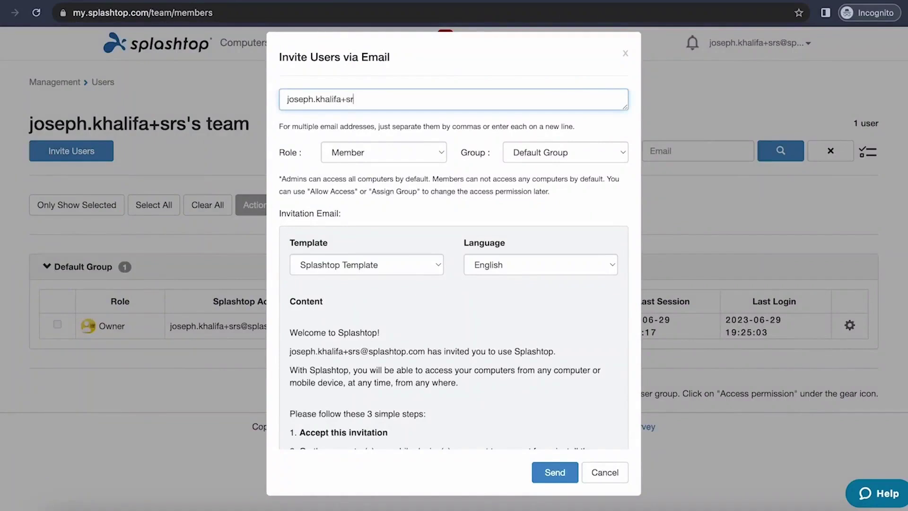
{"action": "left_click", "coordinate": [555, 473]}
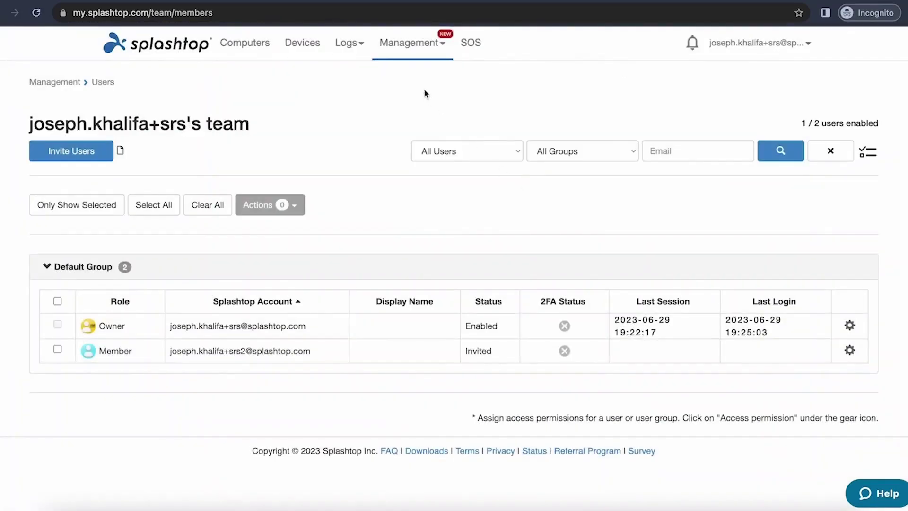
{"action": "left_click", "coordinate": [426, 58]}
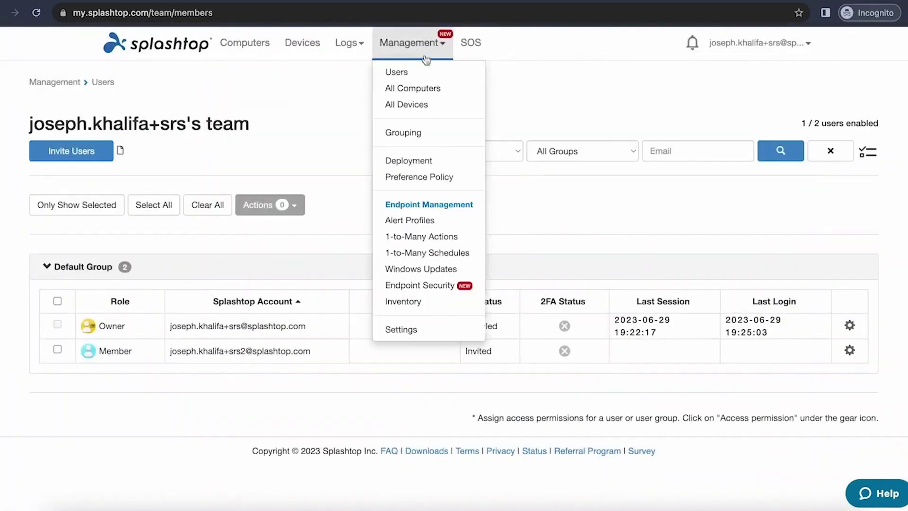
Step: Open Management > All Computers and browse JOSEPHS-PC's gear-menu endpoint tools
{"action": "left_click", "coordinate": [444, 90]}
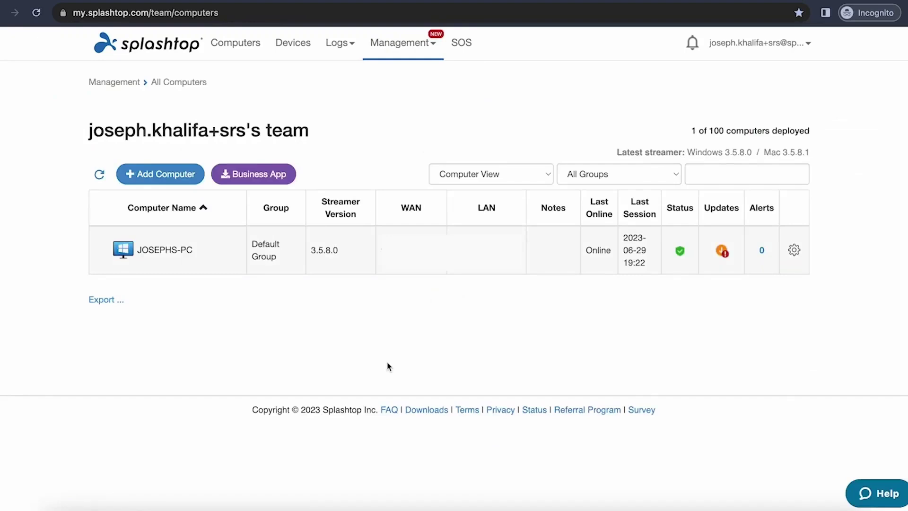
{"action": "left_click", "coordinate": [795, 256]}
{"action": "scroll", "coordinate": [774, 347], "scroll_direction": "down", "scroll_amount": 2}
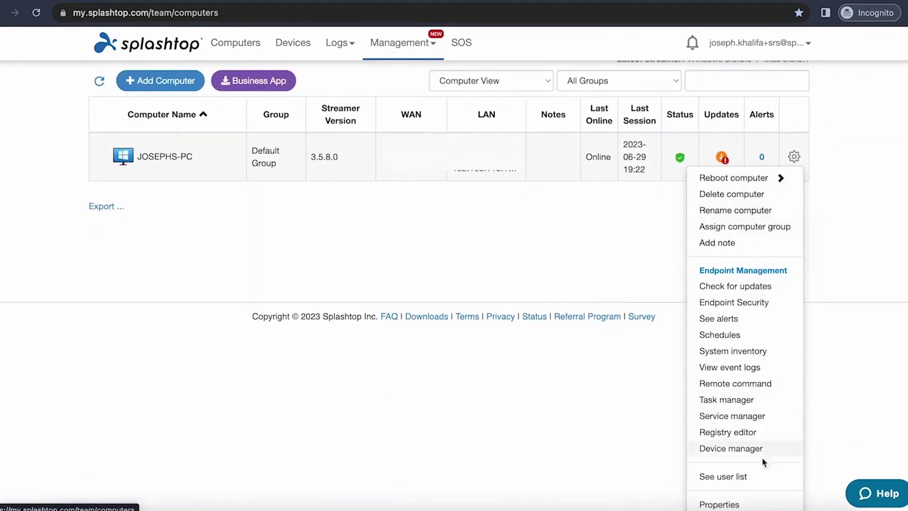
{"action": "left_click", "coordinate": [507, 268]}
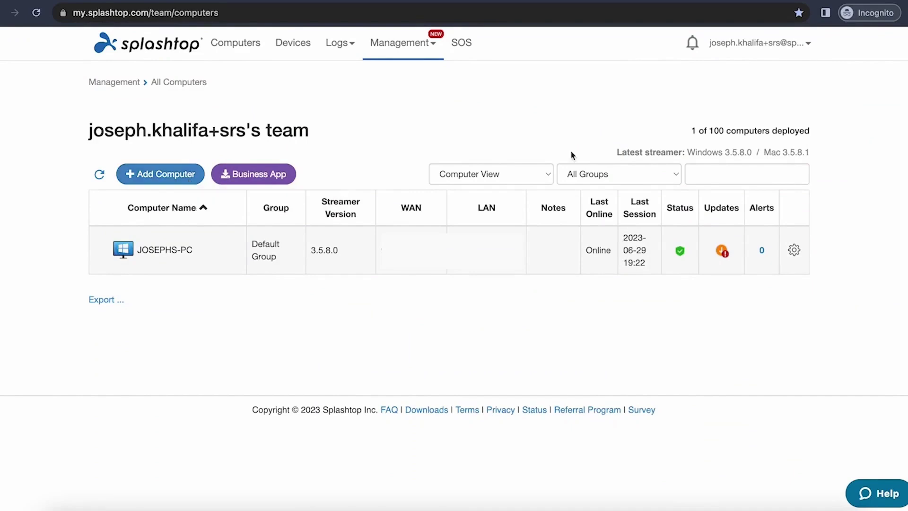
Step: Create a user-and-computer group named 'group' under Management > Grouping
{"action": "left_click", "coordinate": [418, 51]}
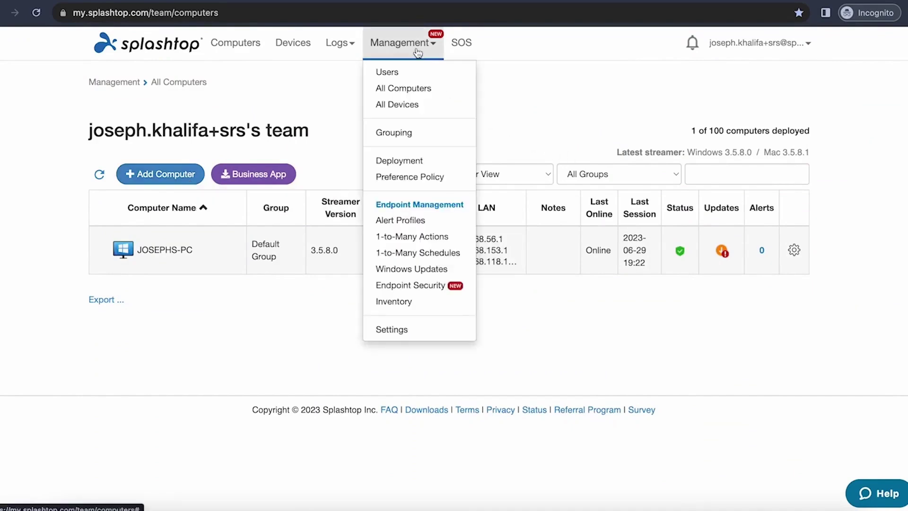
{"action": "left_click", "coordinate": [424, 132]}
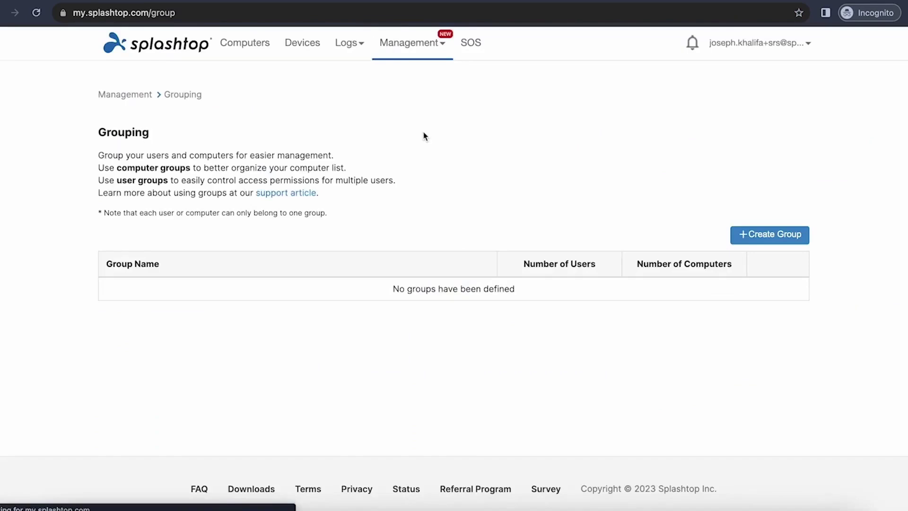
{"action": "left_click", "coordinate": [745, 237]}
{"action": "left_click", "coordinate": [448, 163]}
{"action": "type", "text": "group"}
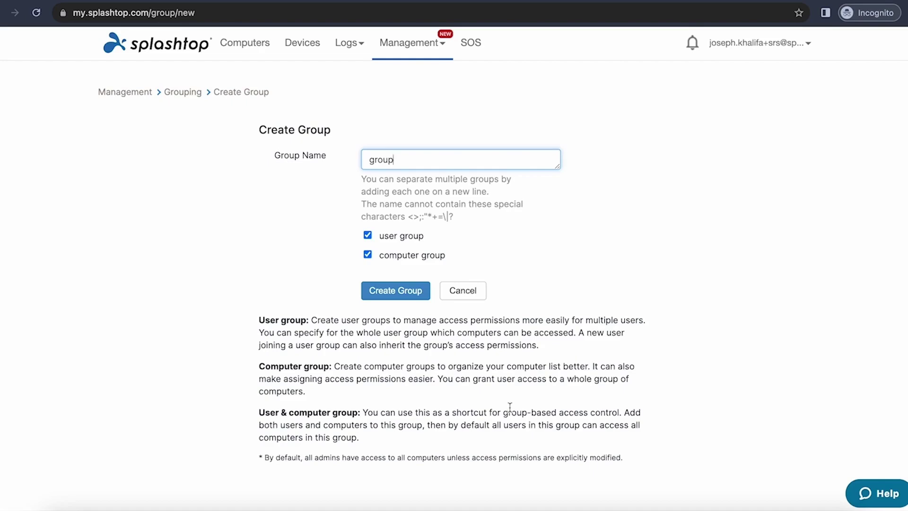
{"action": "left_click", "coordinate": [394, 288]}
{"action": "left_click", "coordinate": [594, 229]}
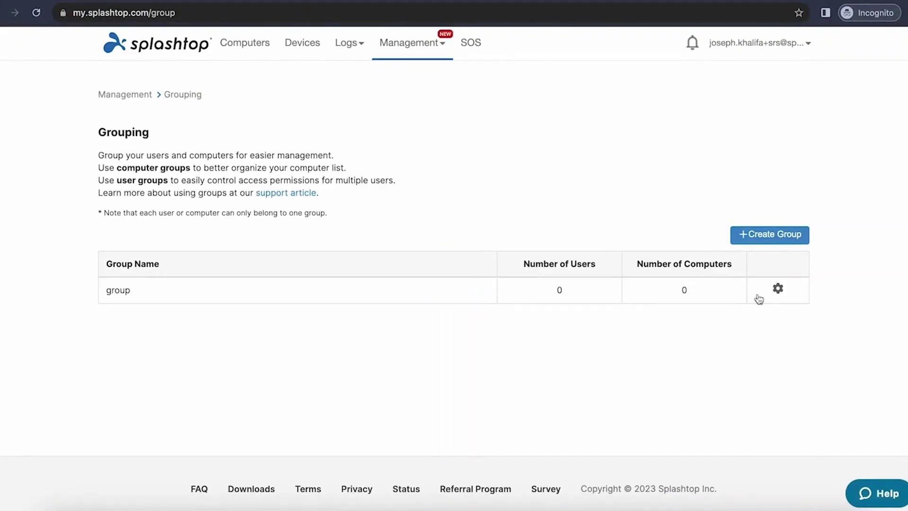
{"action": "left_click", "coordinate": [779, 291]}
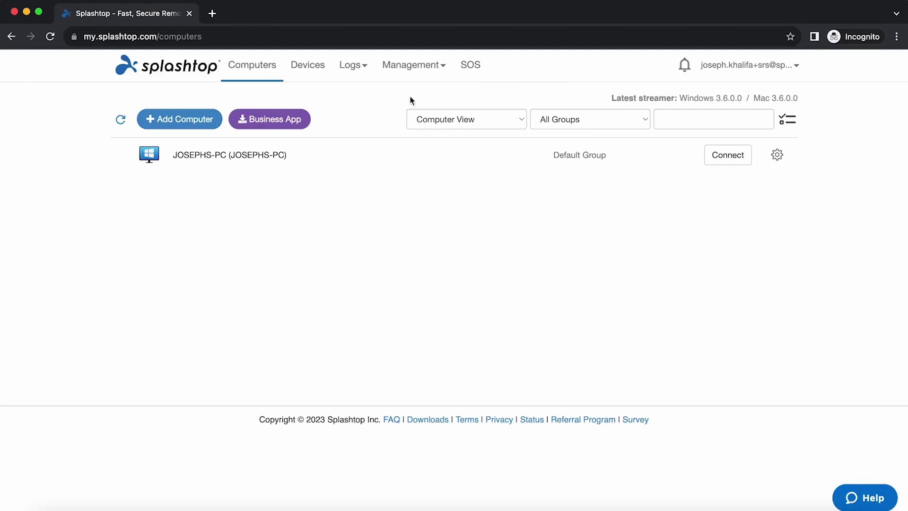
Step: Start a new alert profile under Management > Alert Profiles named 'Test Profile'
{"action": "left_click", "coordinate": [416, 67]}
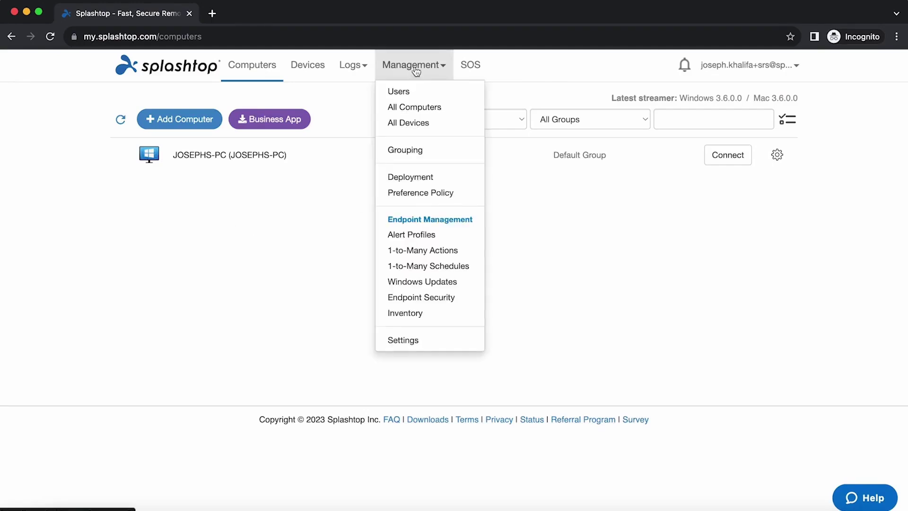
{"action": "left_click", "coordinate": [450, 236]}
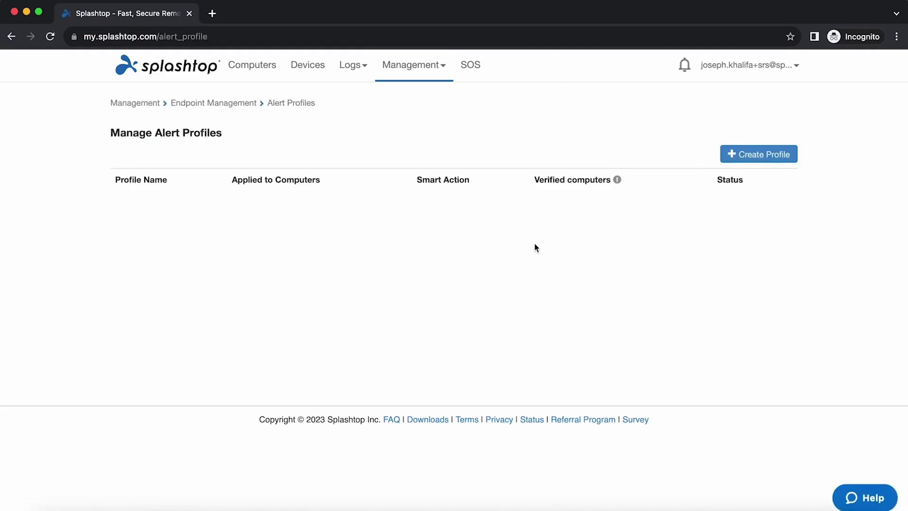
{"action": "left_click", "coordinate": [782, 160]}
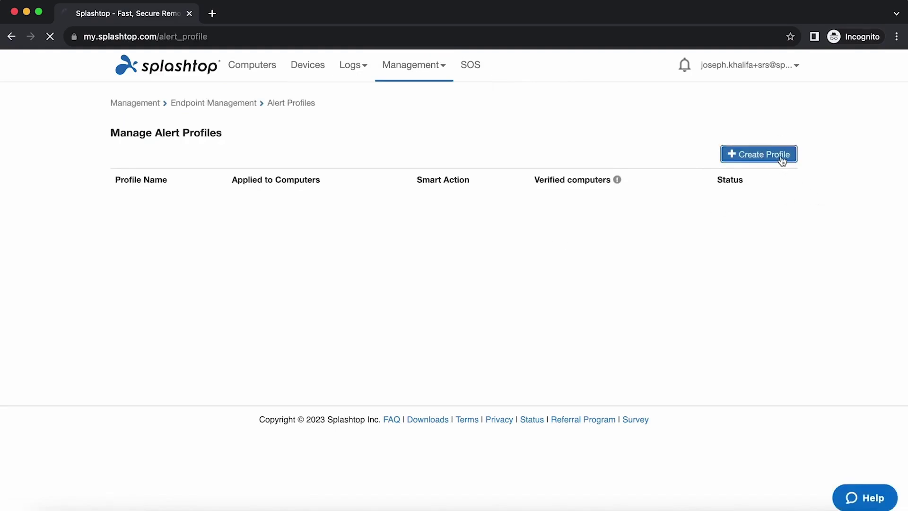
{"action": "left_click", "coordinate": [300, 136]}
{"action": "type", "text": "Test Profile"}
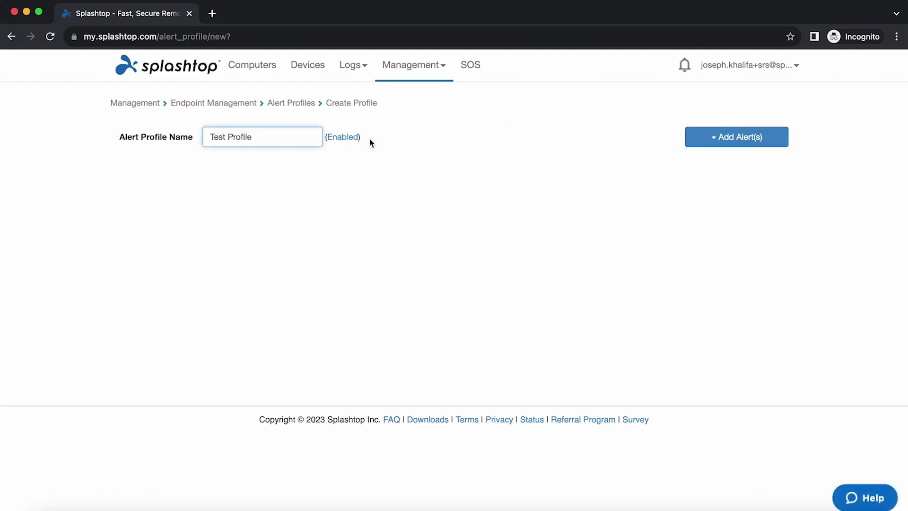
Step: Add CPU Utilization, Memory Usage, Disk Space and Computer Online alerts, then save the profile
{"action": "left_click", "coordinate": [726, 147]}
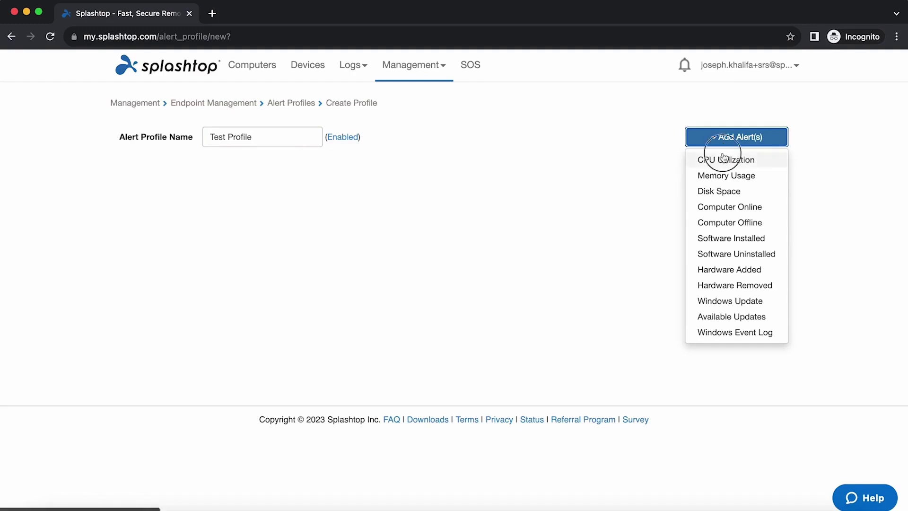
{"action": "left_click", "coordinate": [725, 159]}
{"action": "left_click", "coordinate": [725, 138]}
{"action": "left_click", "coordinate": [725, 175]}
{"action": "left_click", "coordinate": [726, 142]}
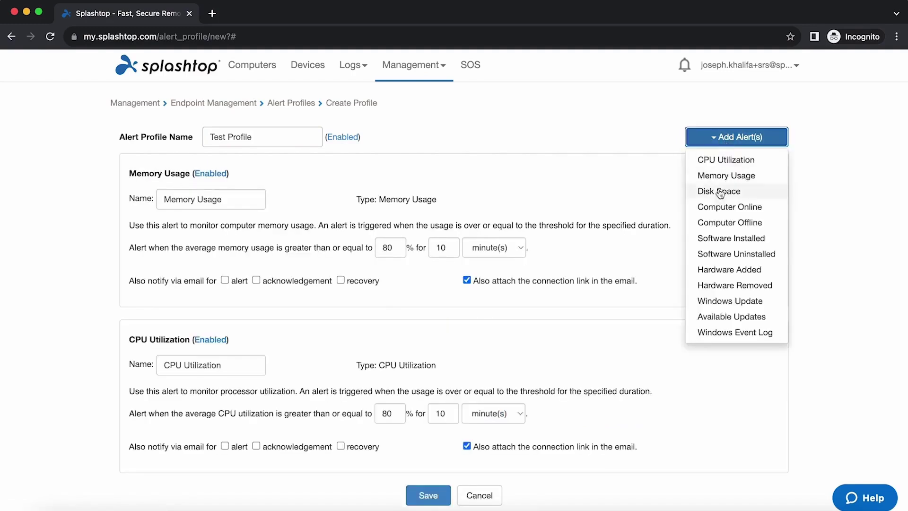
{"action": "left_click", "coordinate": [719, 191]}
{"action": "left_click", "coordinate": [724, 138]}
{"action": "left_click", "coordinate": [718, 208]}
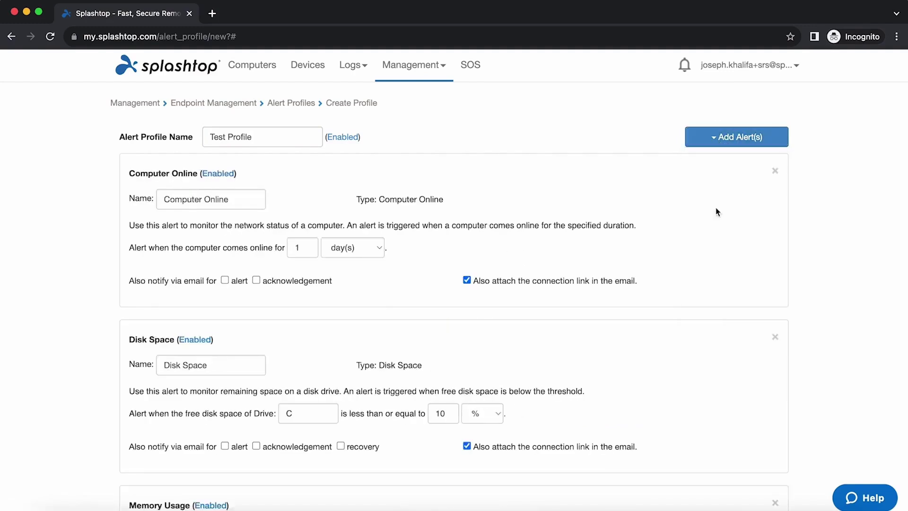
{"action": "scroll", "coordinate": [404, 239], "scroll_direction": "down", "scroll_amount": 8}
{"action": "scroll", "coordinate": [404, 240], "scroll_direction": "up", "scroll_amount": 8}
{"action": "scroll", "coordinate": [416, 317], "scroll_direction": "down", "scroll_amount": 8}
{"action": "left_click", "coordinate": [428, 452]}
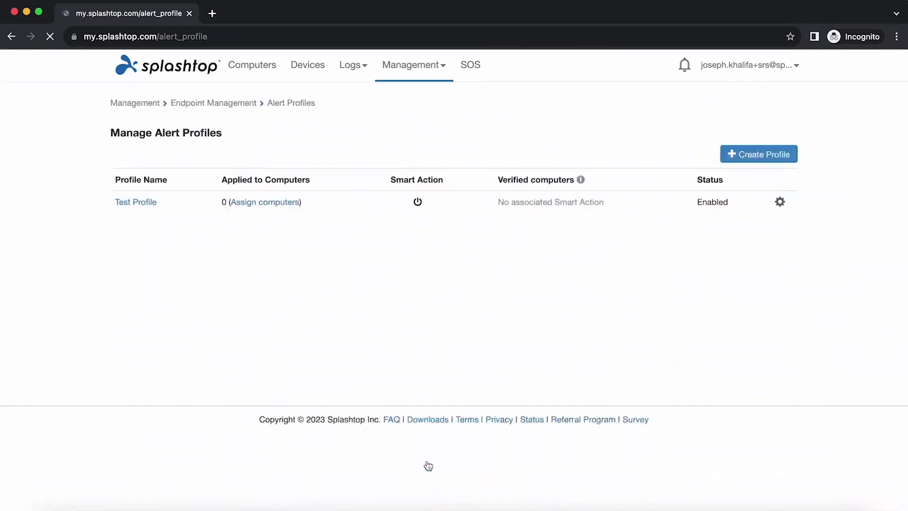
{"action": "left_click", "coordinate": [758, 154]}
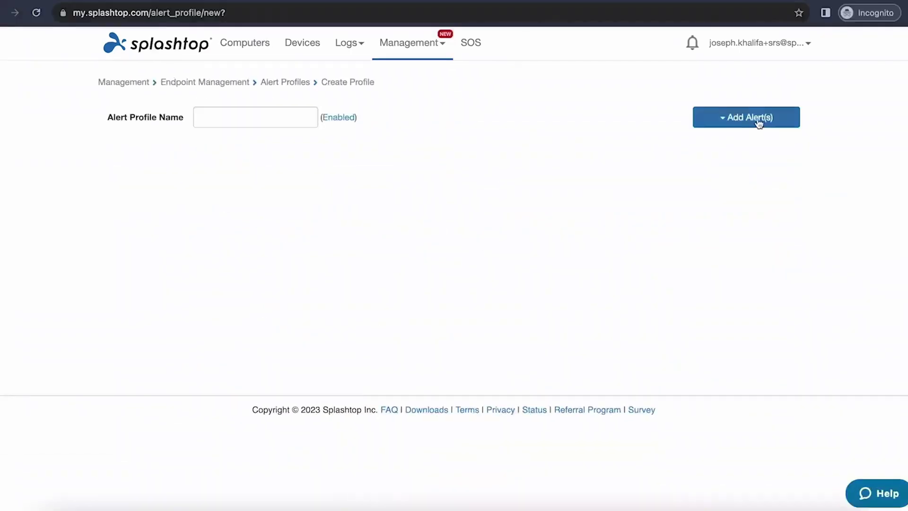
Step: Add CPU Utilization, Memory Usage and Disk Space alerts to the new Test Profile
{"action": "left_click", "coordinate": [748, 140]}
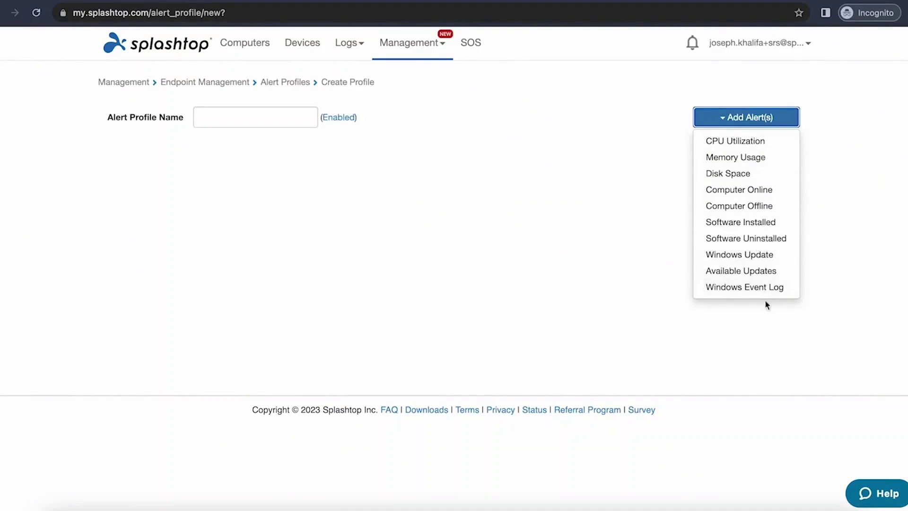
{"action": "left_click", "coordinate": [741, 144]}
{"action": "left_click", "coordinate": [744, 120]}
{"action": "left_click", "coordinate": [737, 157]}
{"action": "left_click", "coordinate": [739, 119]}
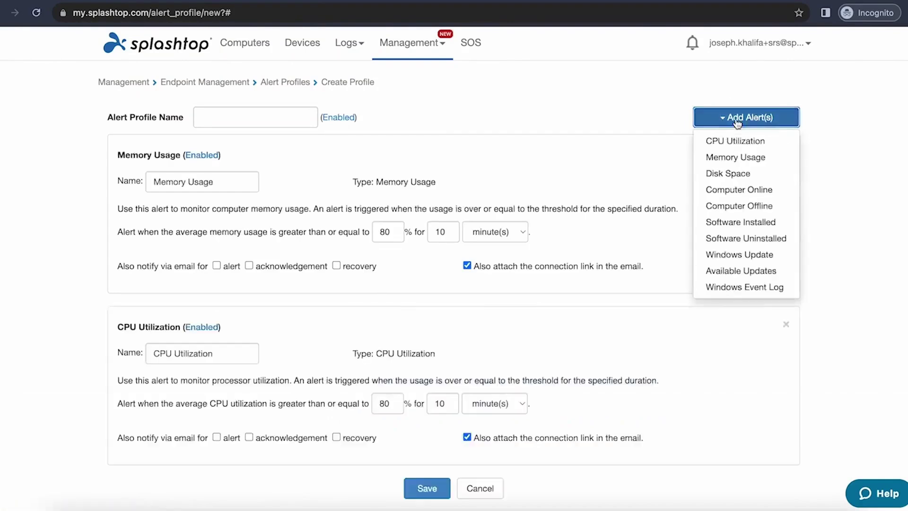
{"action": "left_click", "coordinate": [734, 174]}
{"action": "scroll", "coordinate": [734, 177], "scroll_direction": "down", "scroll_amount": 2}
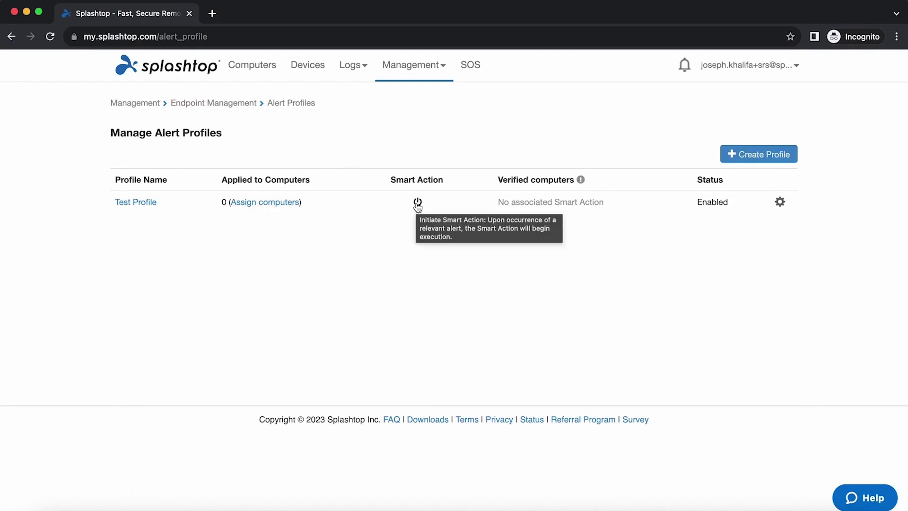
Step: Enable Smart Action on Test Profile, keeping Windows as the supported OS, and confirm
{"action": "left_click", "coordinate": [417, 203]}
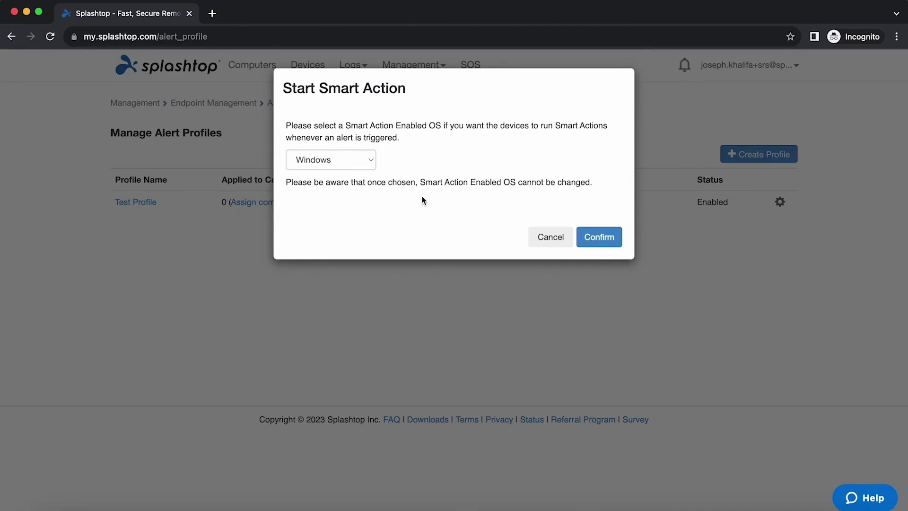
{"action": "left_click", "coordinate": [369, 163]}
{"action": "left_click", "coordinate": [368, 161]}
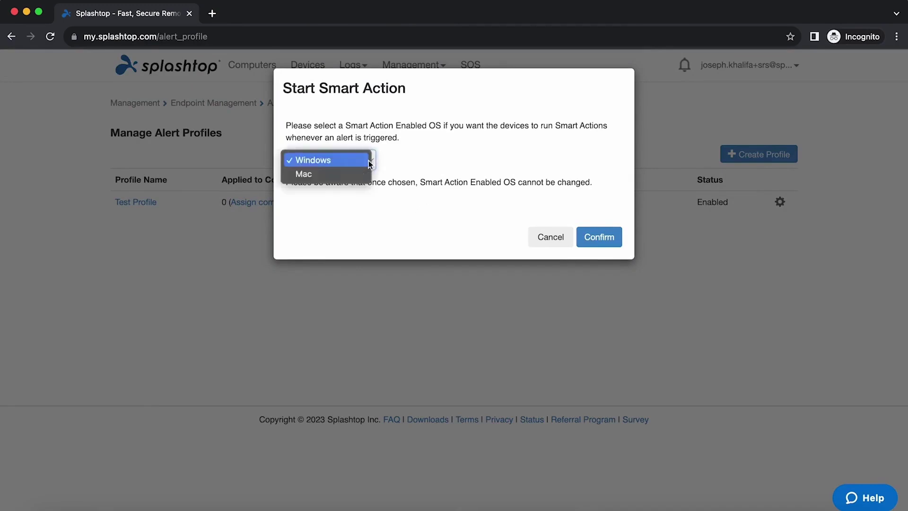
{"action": "left_click", "coordinate": [600, 245]}
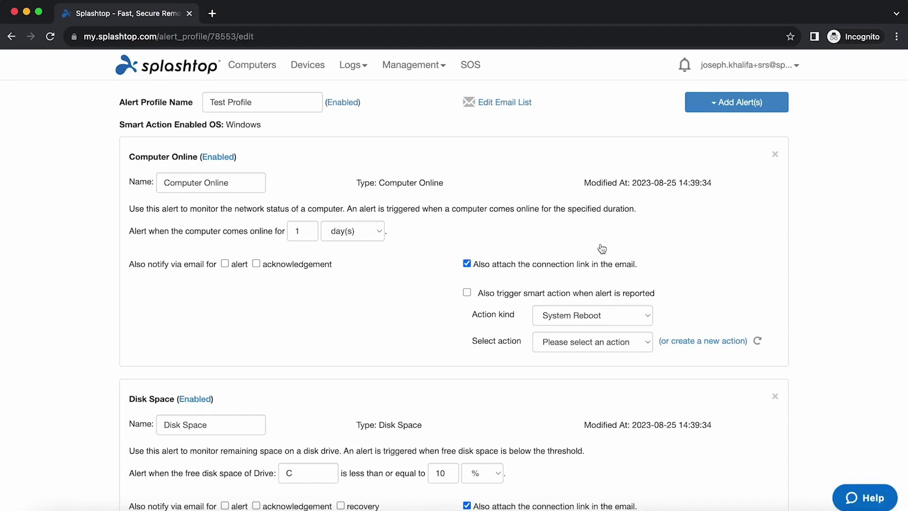
Step: Check the action kinds on the Computer Online alert, then open Management > 1-to-Many Actions
{"action": "scroll", "coordinate": [603, 249], "scroll_direction": "down", "scroll_amount": 1}
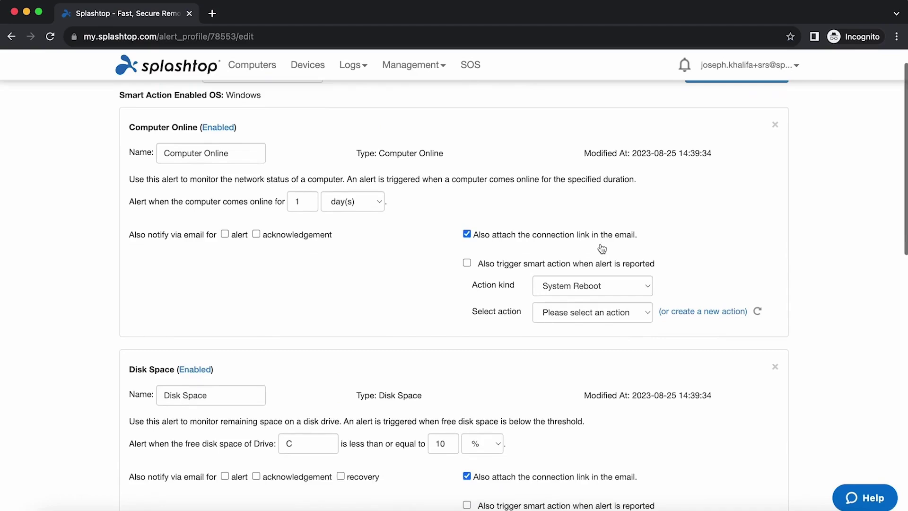
{"action": "left_click", "coordinate": [645, 287]}
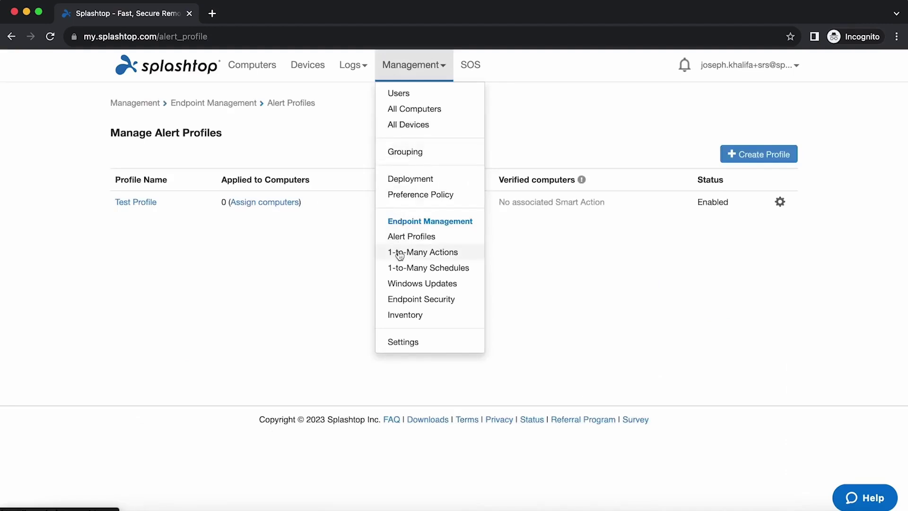
{"action": "left_click", "coordinate": [400, 251]}
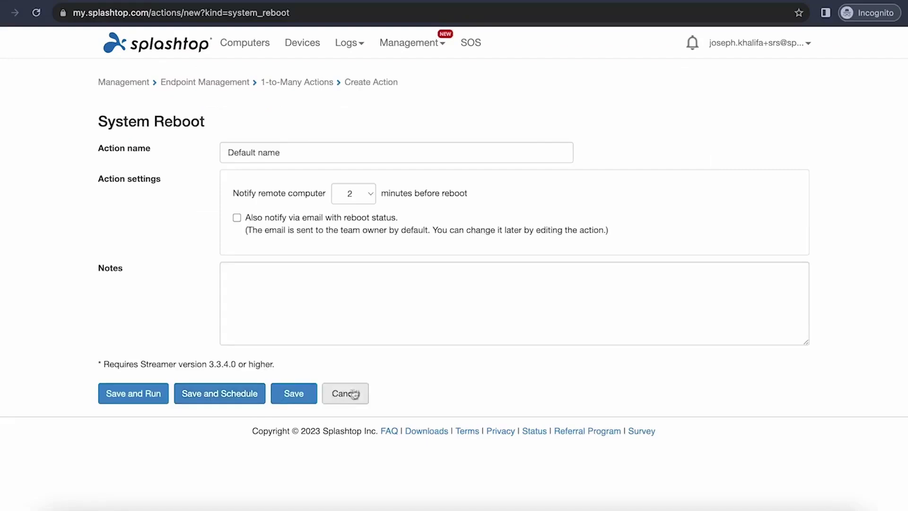
Step: Cancel the System Reboot action form and go to the Computers list
{"action": "left_click", "coordinate": [347, 393]}
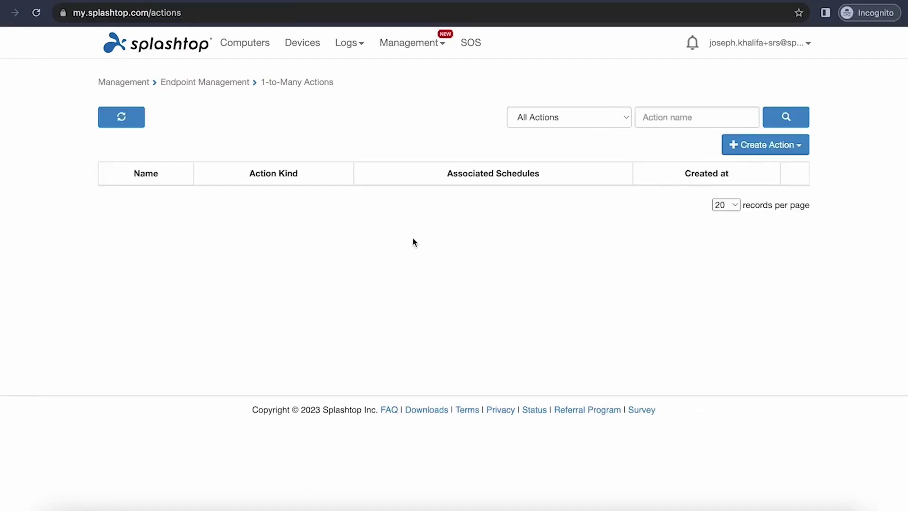
{"action": "left_click", "coordinate": [260, 54]}
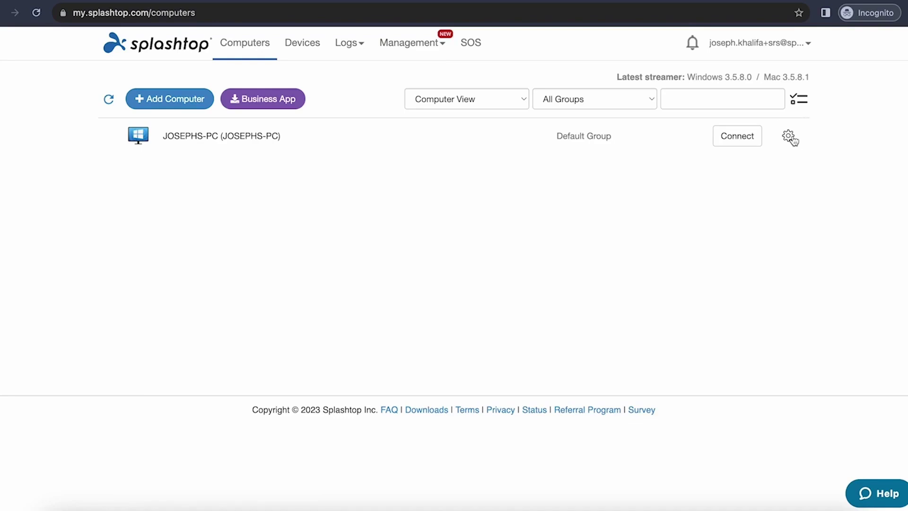
Step: Open JOSEPHS-PC's Service manager from its gear menu to browse its Windows services
{"action": "left_click", "coordinate": [789, 136]}
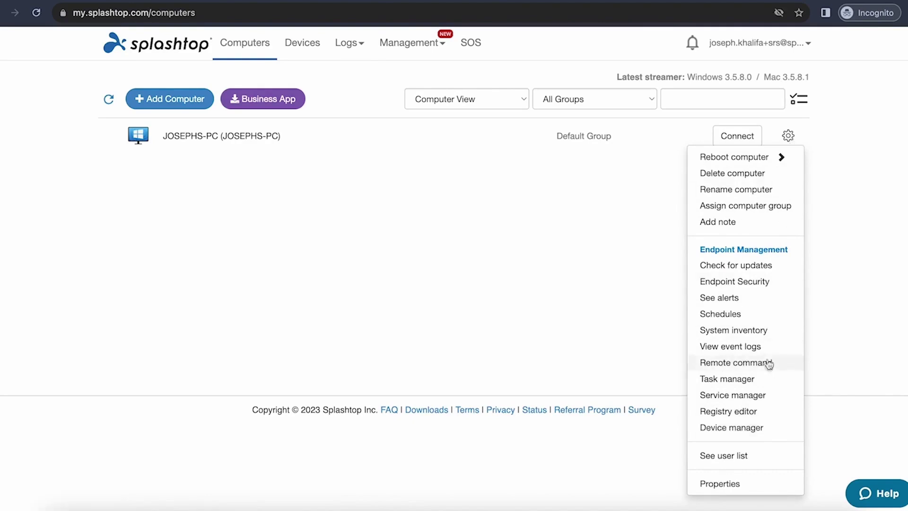
{"action": "left_click", "coordinate": [764, 397]}
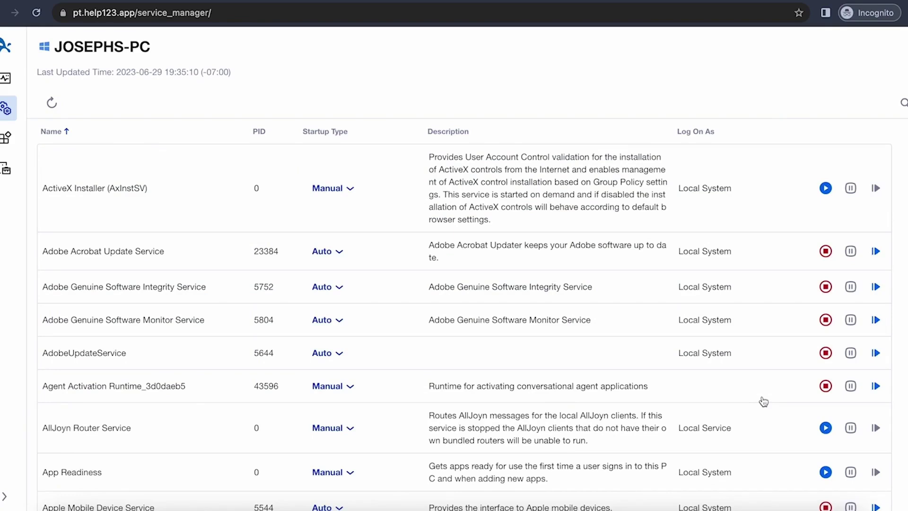
{"action": "left_click", "coordinate": [411, 47]}
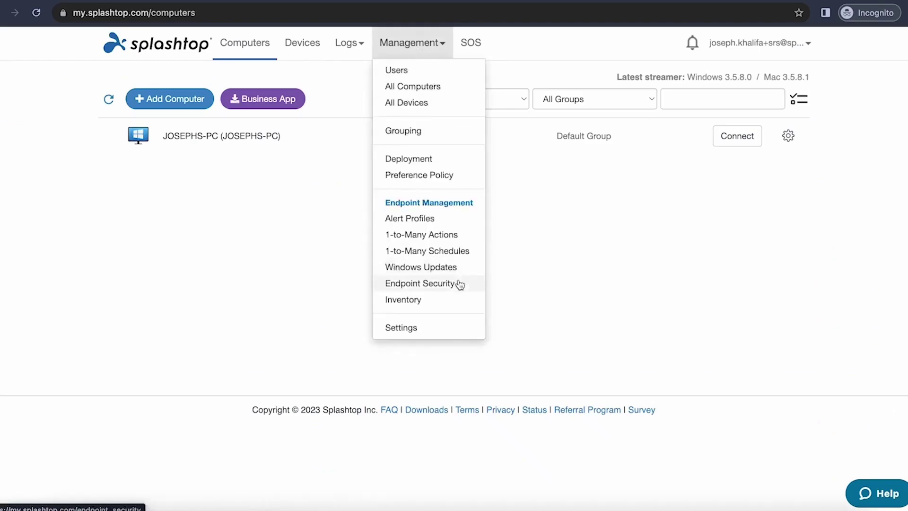
Step: Open Endpoint Security showing JOSEPHS-PC with Windows Defender, and review the antivirus policies
{"action": "left_click", "coordinate": [459, 282]}
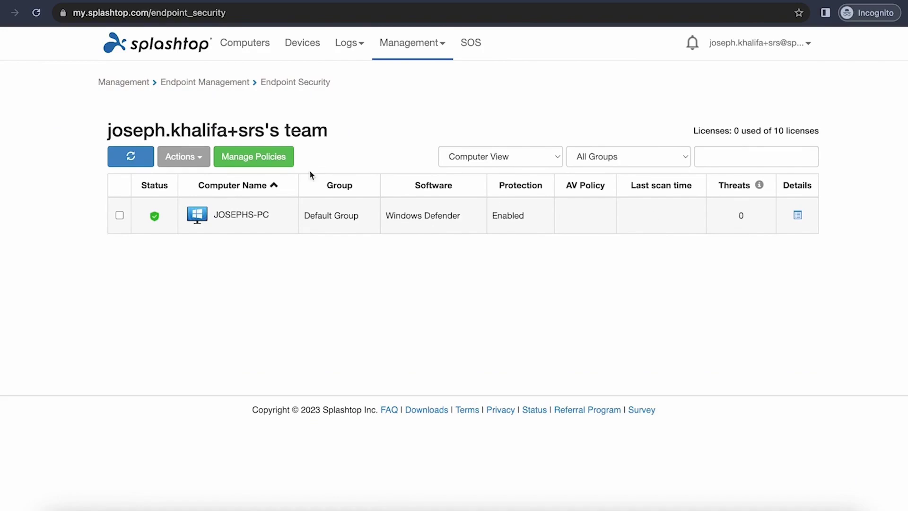
{"action": "left_click", "coordinate": [272, 161]}
{"action": "left_click", "coordinate": [362, 54]}
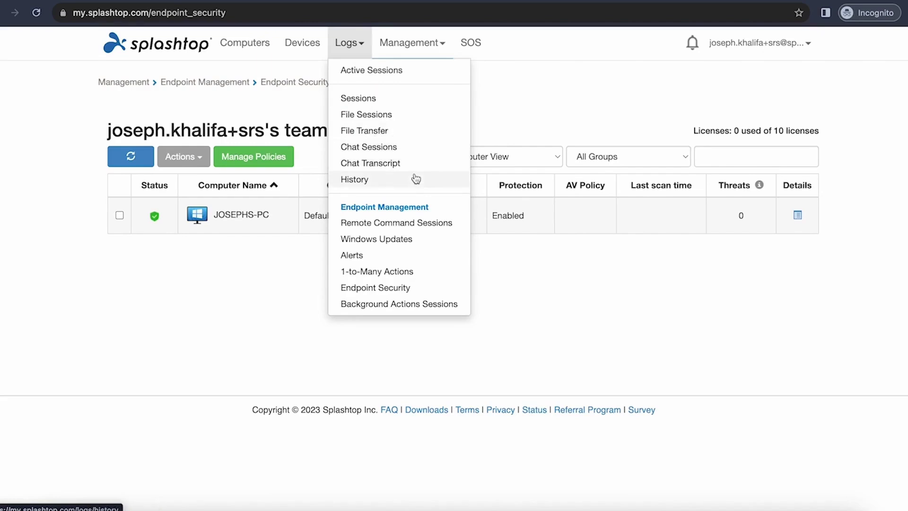
Step: View the Sessions log
{"action": "left_click", "coordinate": [406, 97]}
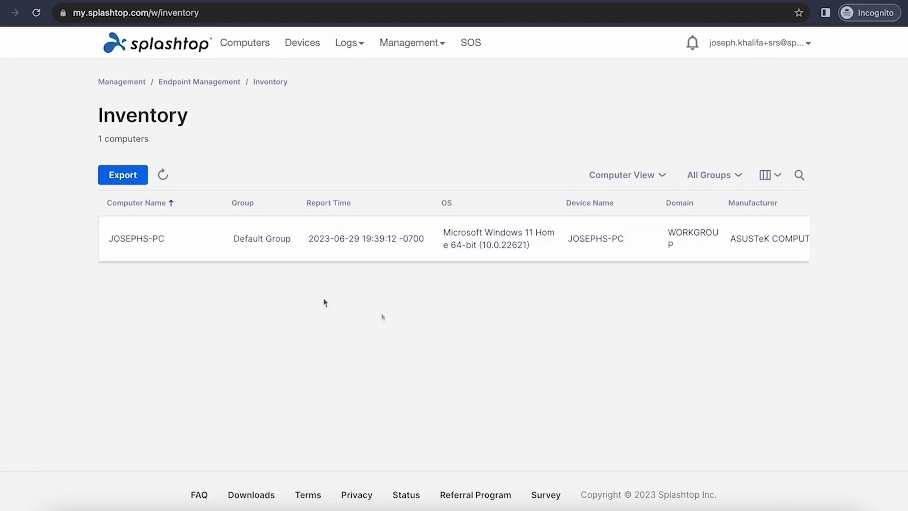
Step: Review JOSEPHS-PC's Hardware and Software inventory details, then close them
{"action": "left_click", "coordinate": [157, 252]}
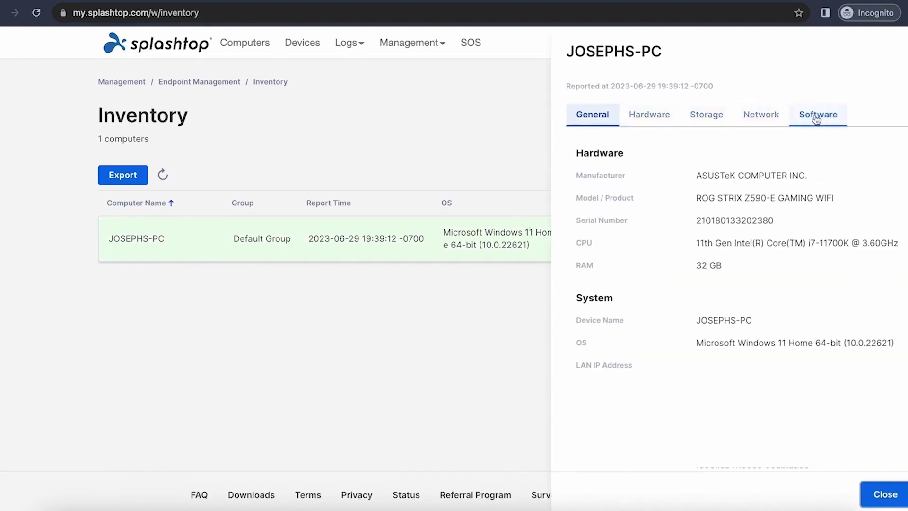
{"action": "left_click", "coordinate": [669, 115]}
{"action": "scroll", "coordinate": [661, 277], "scroll_direction": "down", "scroll_amount": 4}
{"action": "left_click", "coordinate": [812, 118]}
{"action": "scroll", "coordinate": [738, 302], "scroll_direction": "down", "scroll_amount": 9}
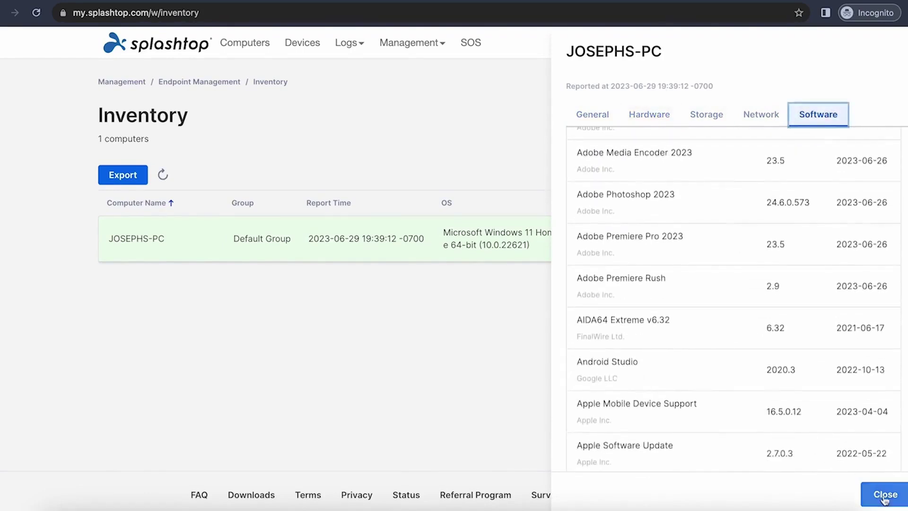
{"action": "left_click", "coordinate": [884, 494]}
Step: Export the System / Hardware Inventory as a CSV download
{"action": "left_click", "coordinate": [137, 183]}
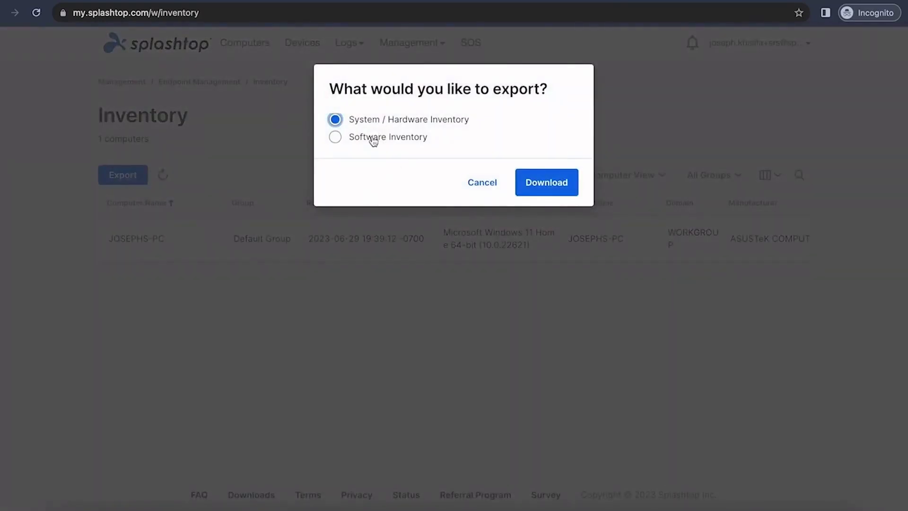
{"action": "left_click", "coordinate": [540, 192]}
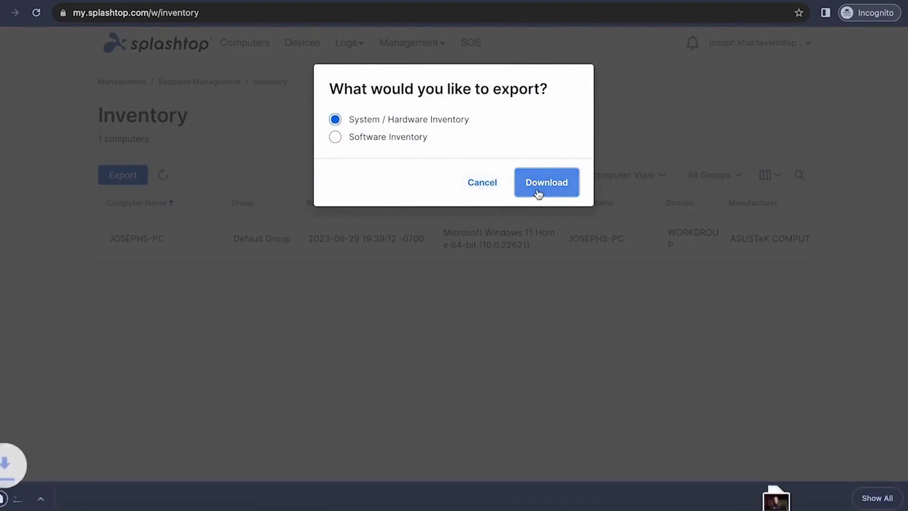
{"action": "left_click", "coordinate": [469, 180]}
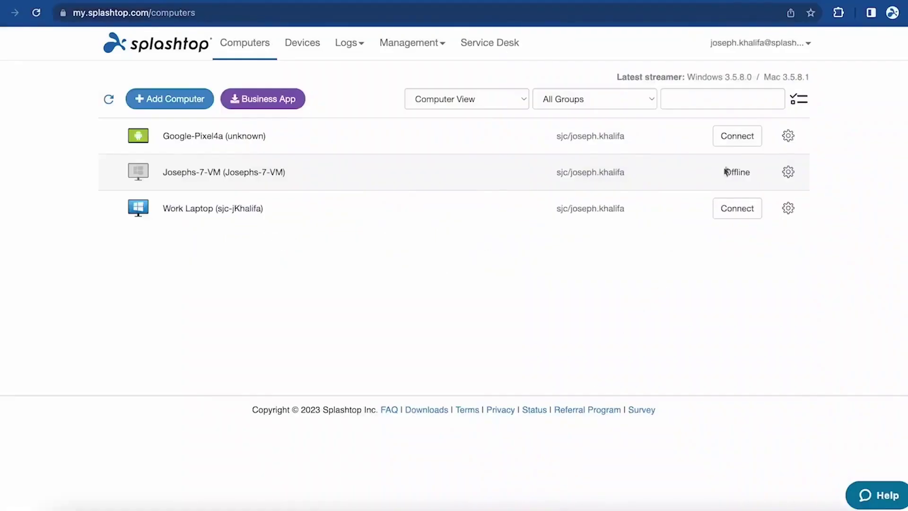
{"action": "left_click", "coordinate": [737, 136]}
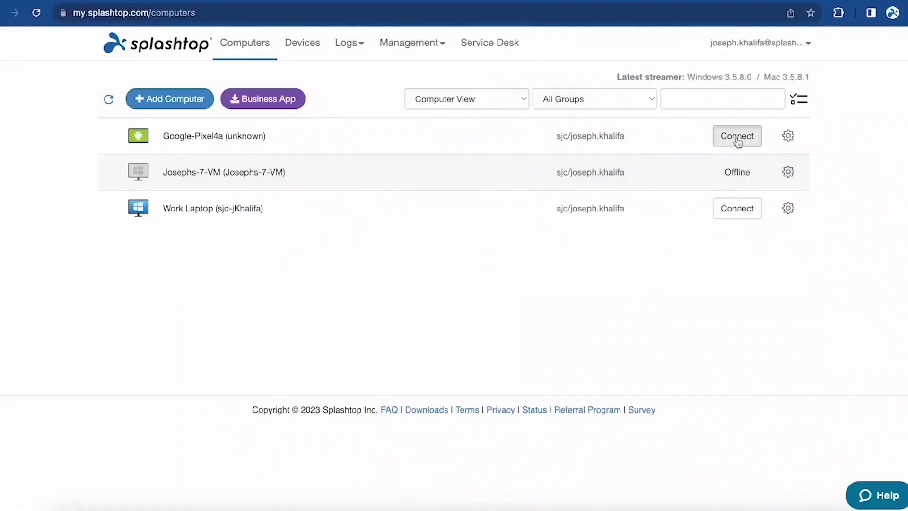
Step: Connect to Google-Pixel4a via the Business App and swipe through its Android home screens
{"action": "left_click", "coordinate": [566, 136]}
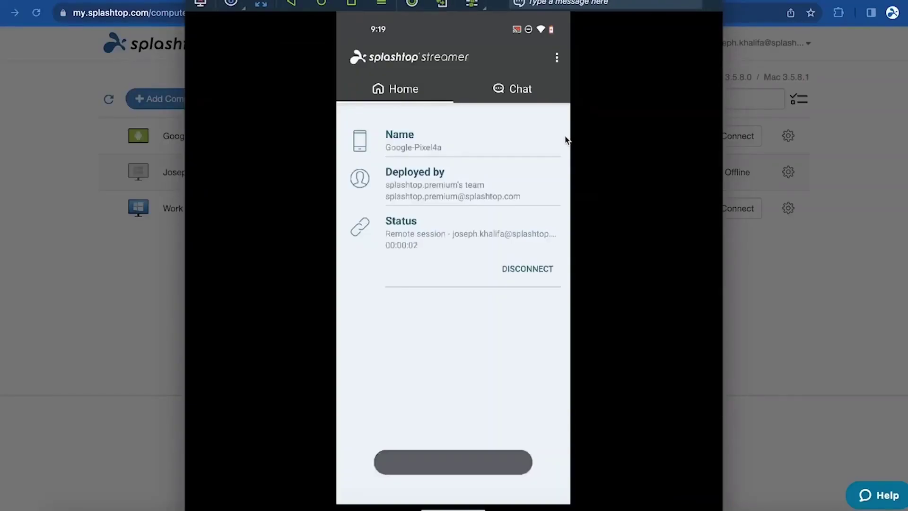
{"action": "left_click", "coordinate": [324, 5]}
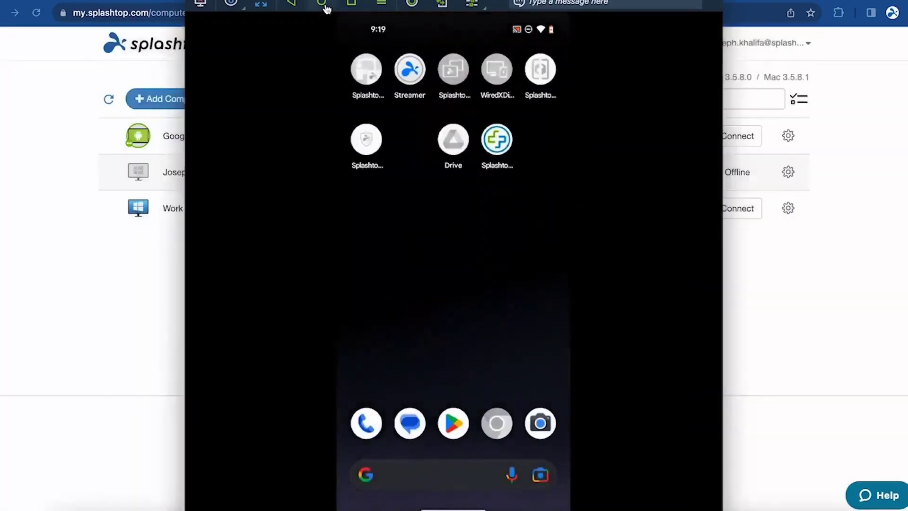
{"action": "left_click_drag", "start_coordinate": [410, 231], "coordinate": [220, 282]}
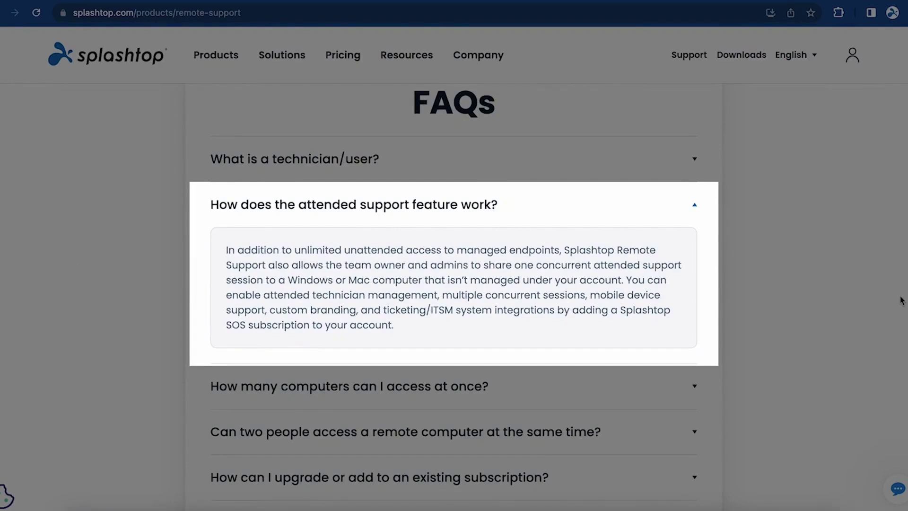
{"action": "scroll", "coordinate": [894, 297], "scroll_direction": "up", "scroll_amount": 15}
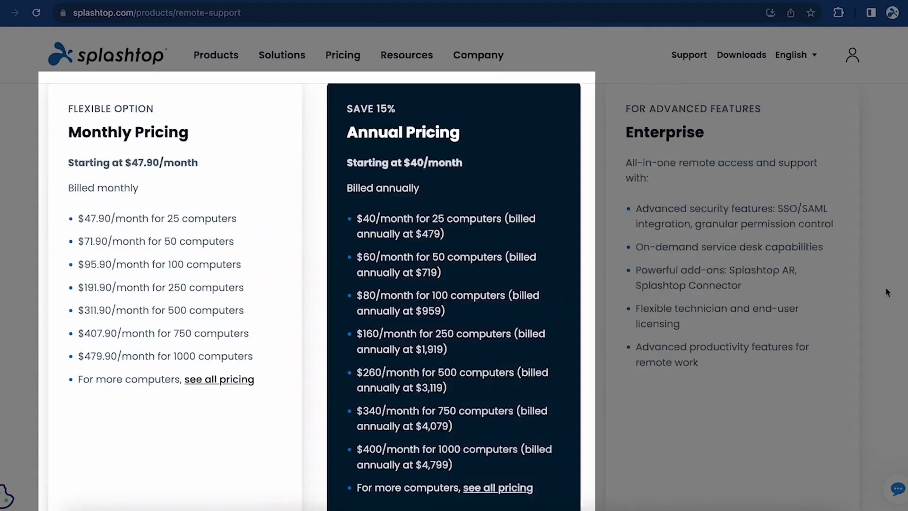